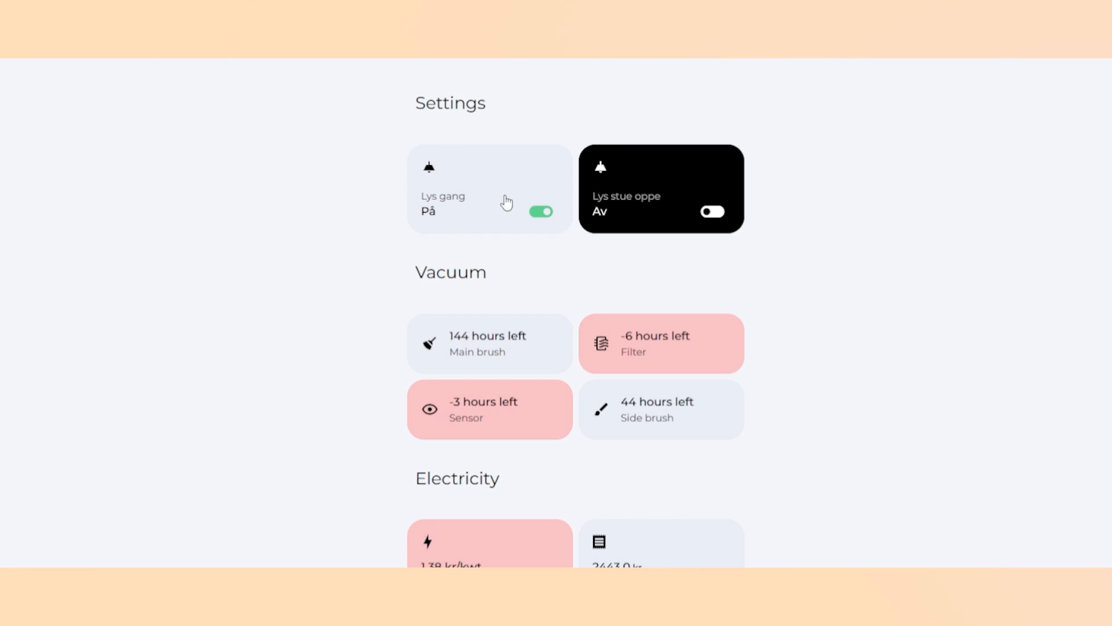
Switch on Lys stue oppe, then toggle Lys gang off and back on from the dashboard
{"action": "left_click", "coordinate": [651, 179]}
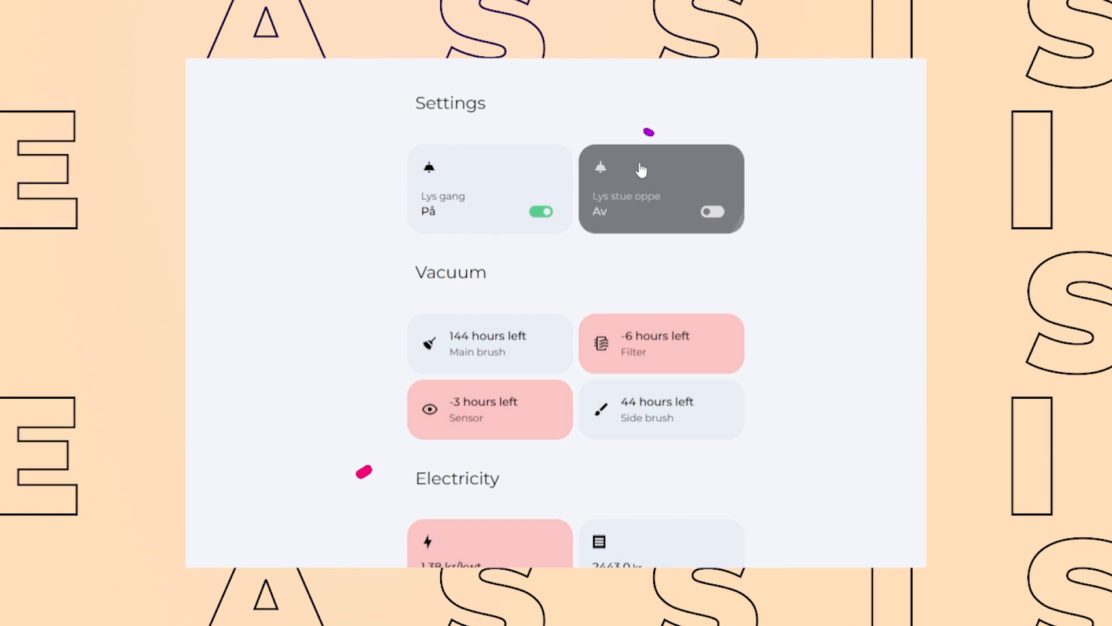
{"action": "left_click", "coordinate": [540, 180]}
{"action": "left_click", "coordinate": [536, 178]}
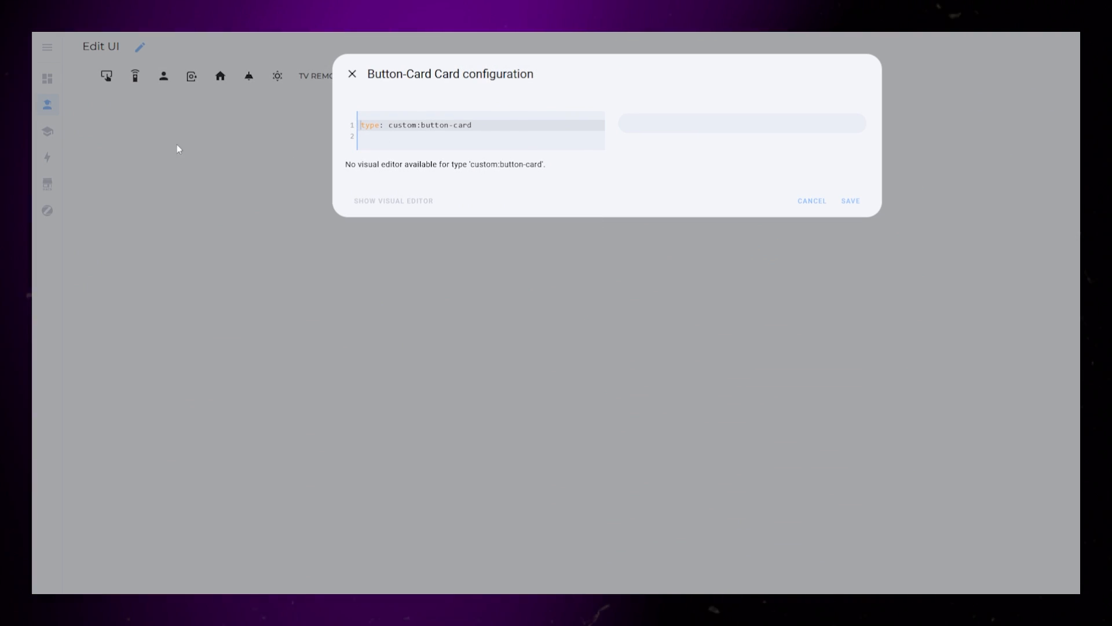
{"action": "type", "text": "entity: input_boolean.tutorial"}
Add entity input_boolean.tutorial, name Toggle, show_icon true and an icon key to the button card
{"action": "key", "text": "Return"}
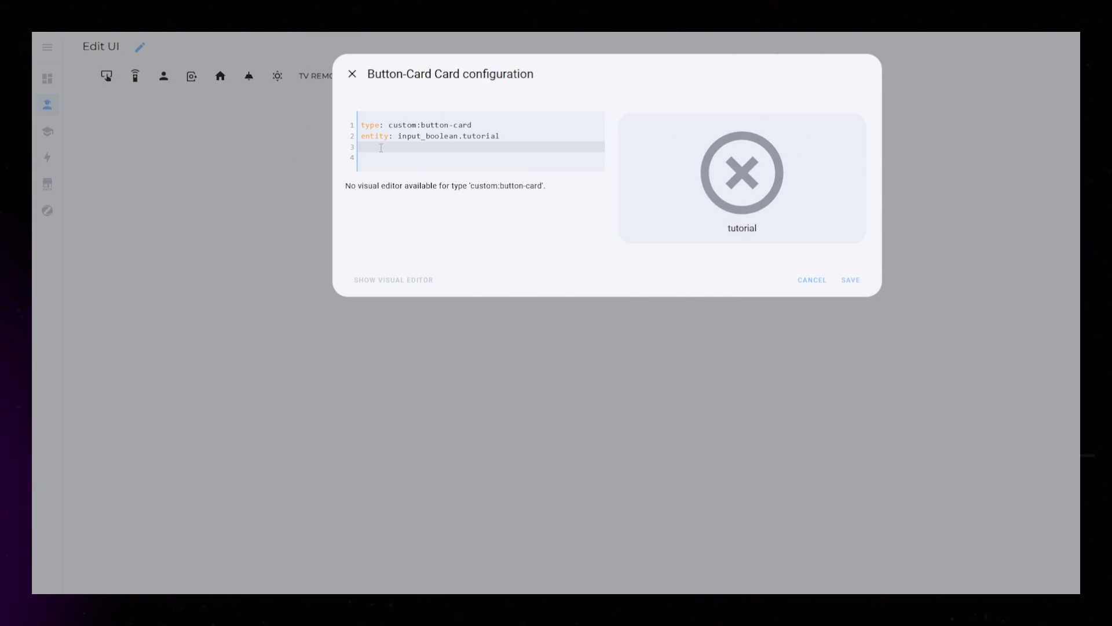
{"action": "type", "text": "name: Toggle"}
{"action": "key", "text": "Return"}
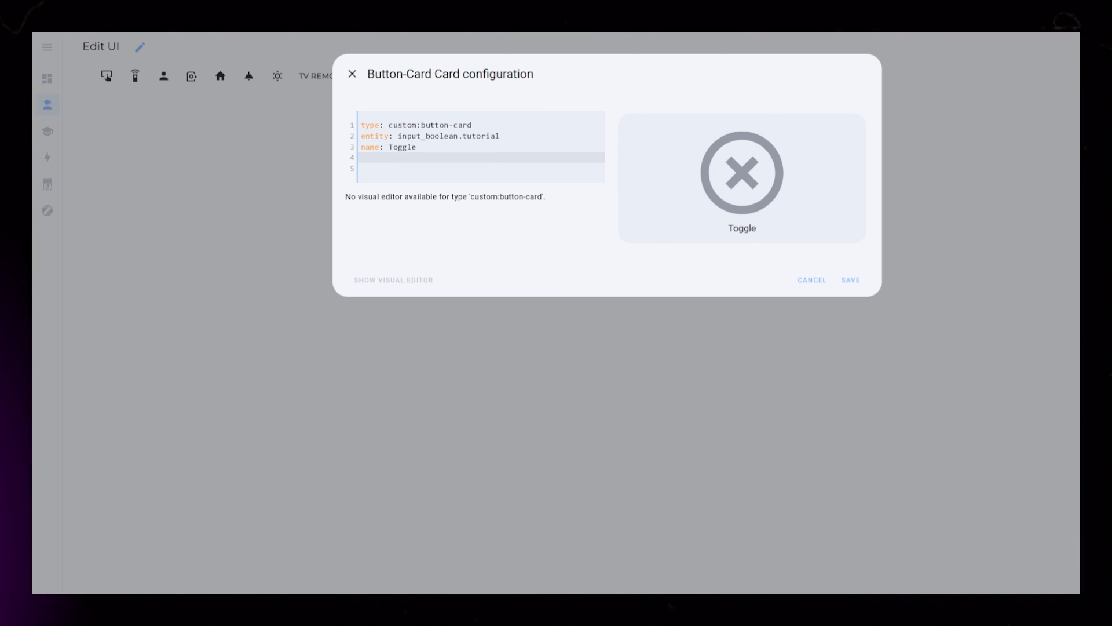
{"action": "type", "text": "show_icon: true"}
{"action": "key", "text": "Return"}
{"action": "type", "text": "icon: "}
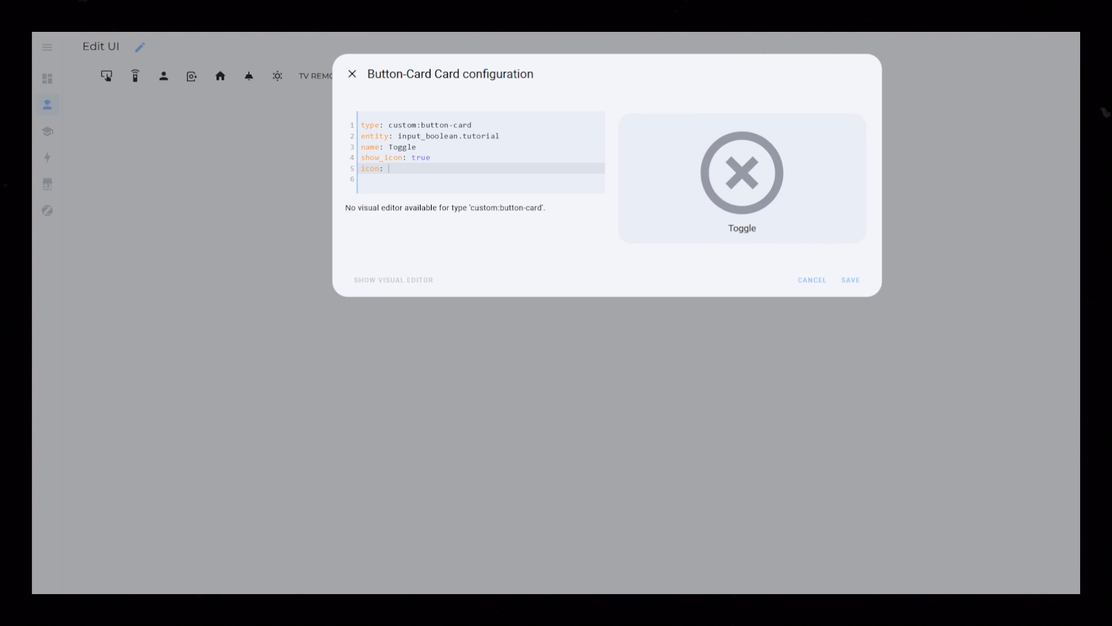
{"action": "type", "text": "otifications"}
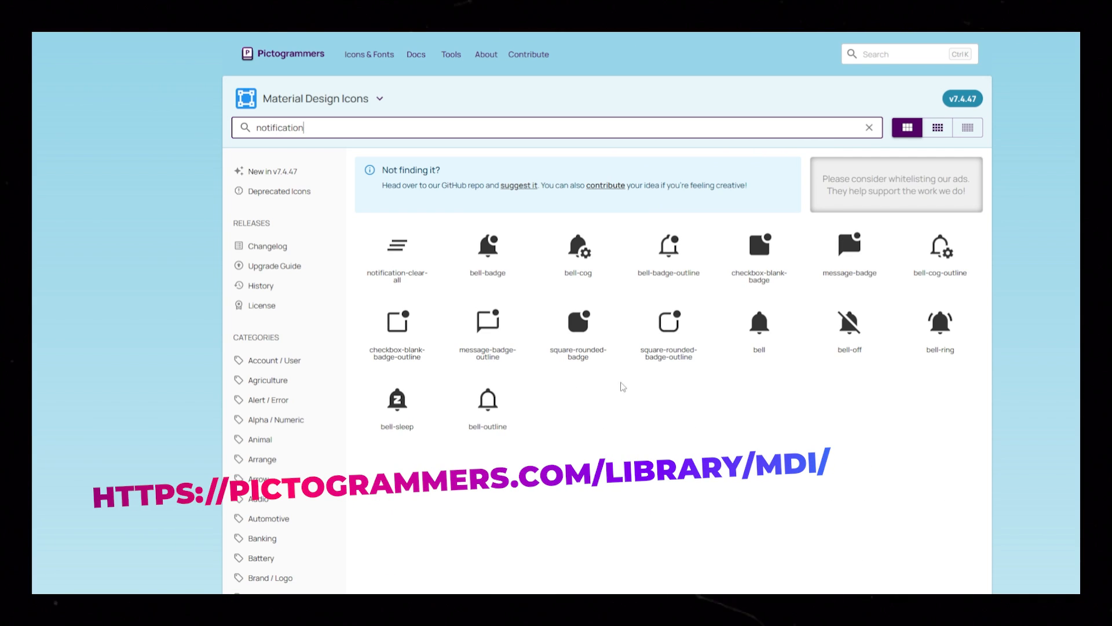
Name the card Notifications with icon mdi:bell, add tap_action toggle and begin a state block for 'off'
{"action": "left_click", "coordinate": [760, 329]}
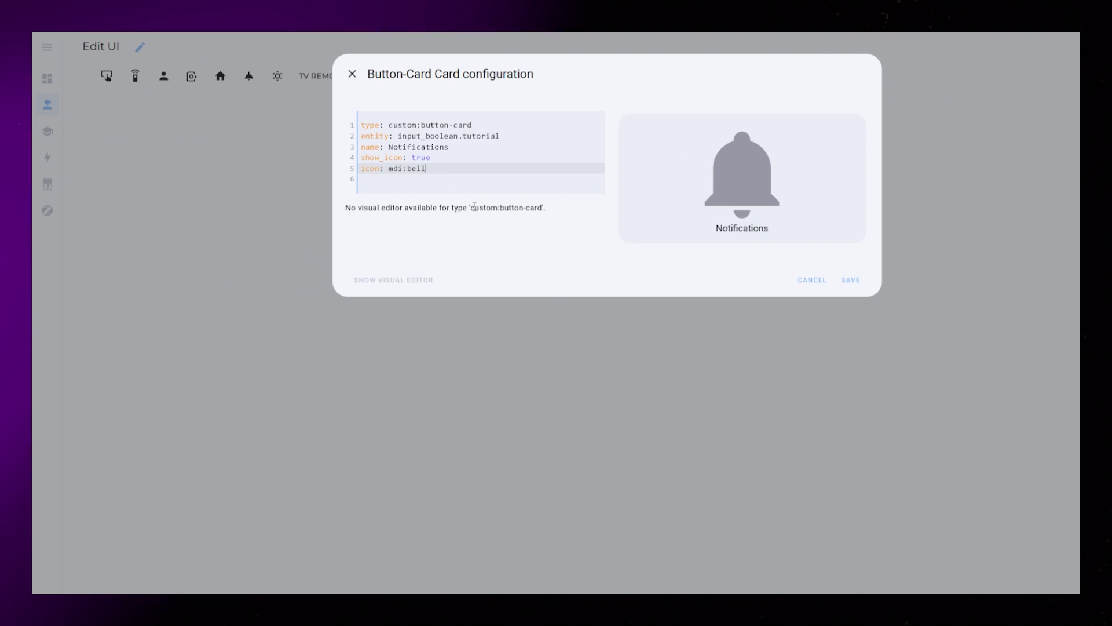
{"action": "type", "text": "tap_action:"}
{"action": "key", "text": "Return"}
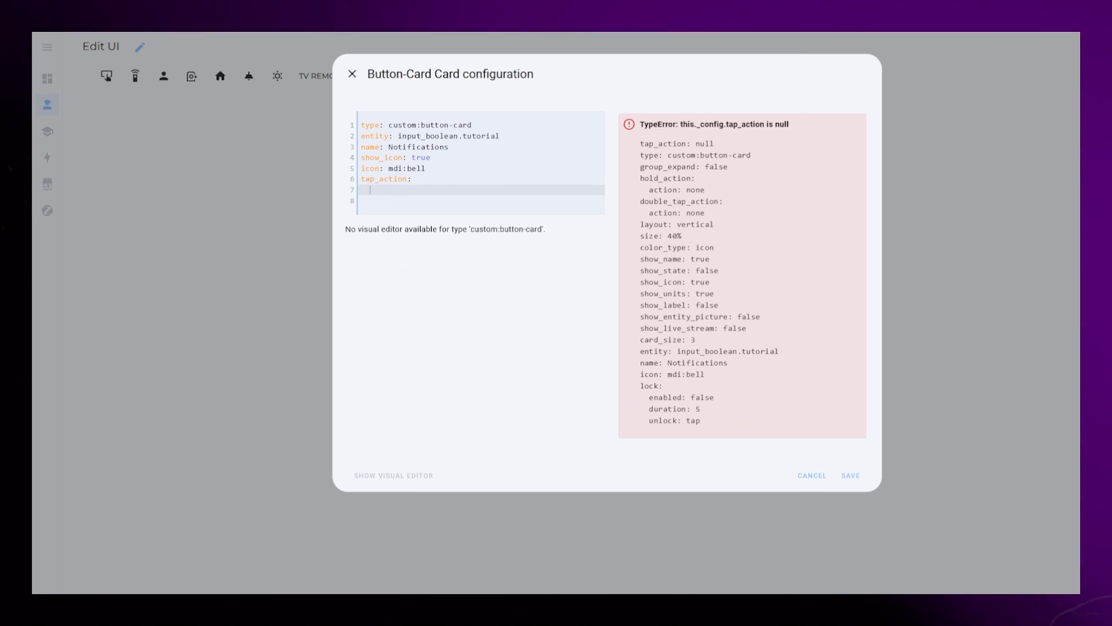
{"action": "type", "text": "action: toggle"}
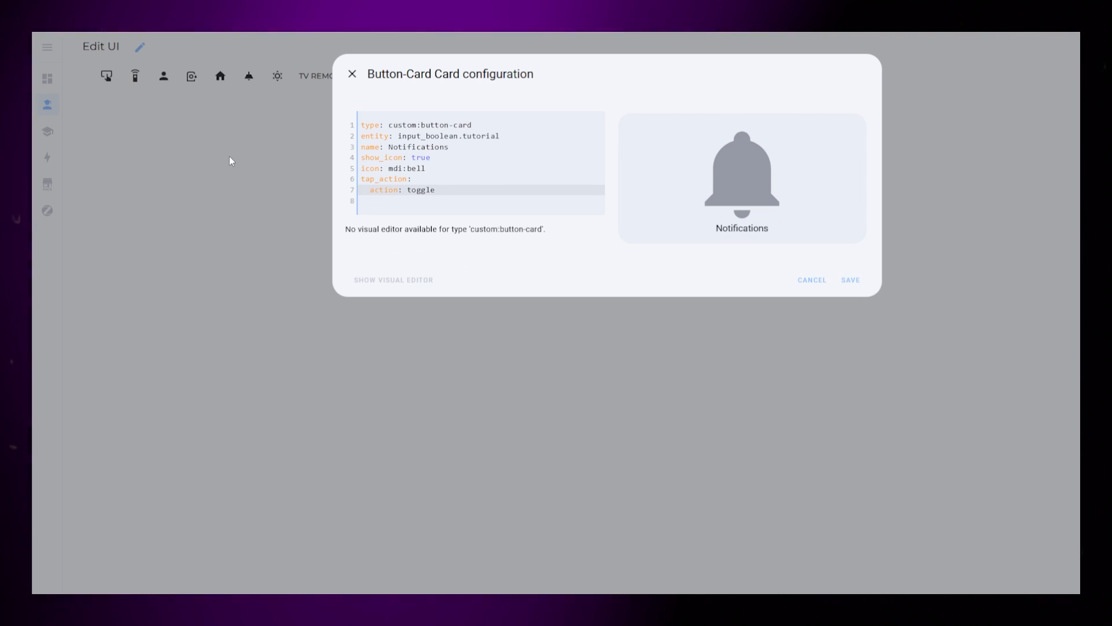
{"action": "key", "text": "Return"}
{"action": "type", "text": "state:"}
{"action": "key", "text": "Return"}
{"action": "type", "text": "- value: 'off'"}
Style the 'off' state with black card background, white icon colour and white name colour
{"action": "key", "text": "Return"}
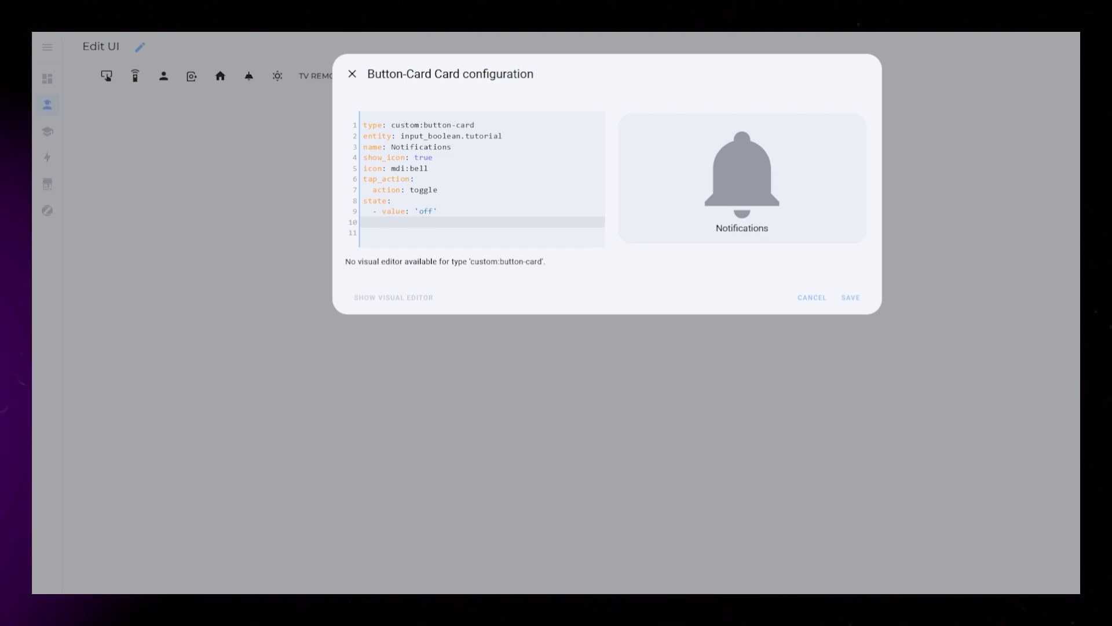
{"action": "type", "text": "styles:"}
{"action": "key", "text": "Return"}
{"action": "type", "text": "card:"}
{"action": "key", "text": "Return"}
{"action": "type", "text": "- background: black"}
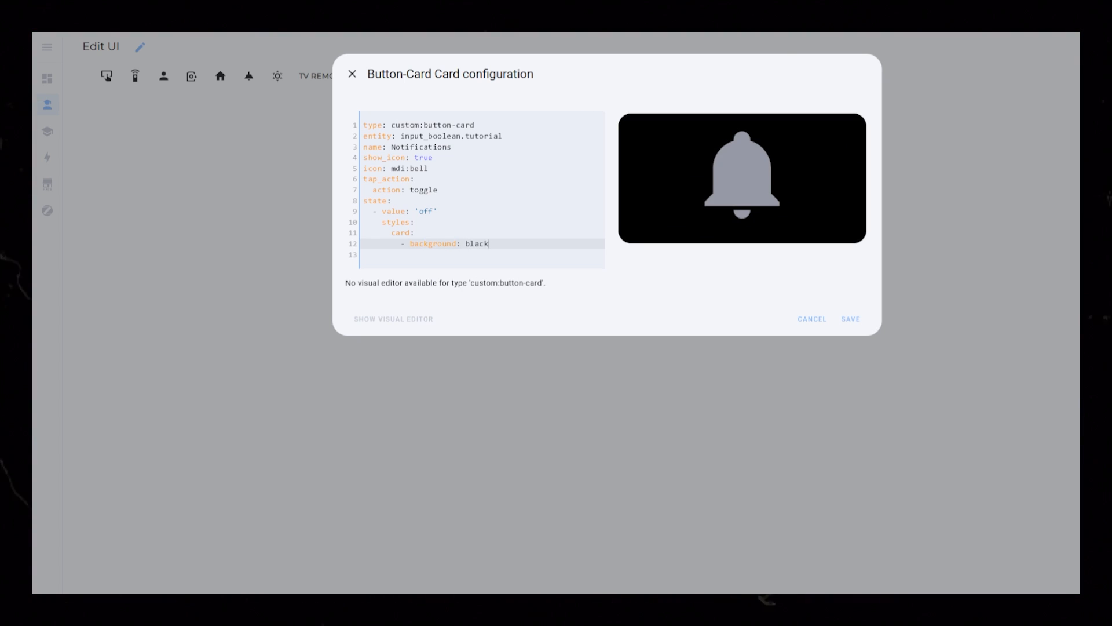
{"action": "key", "text": "Return"}
{"action": "type", "text": "icon:"}
{"action": "key", "text": "Return"}
{"action": "type", "text": "- color: white"}
{"action": "key", "text": "Return"}
{"action": "type", "text": "name:"}
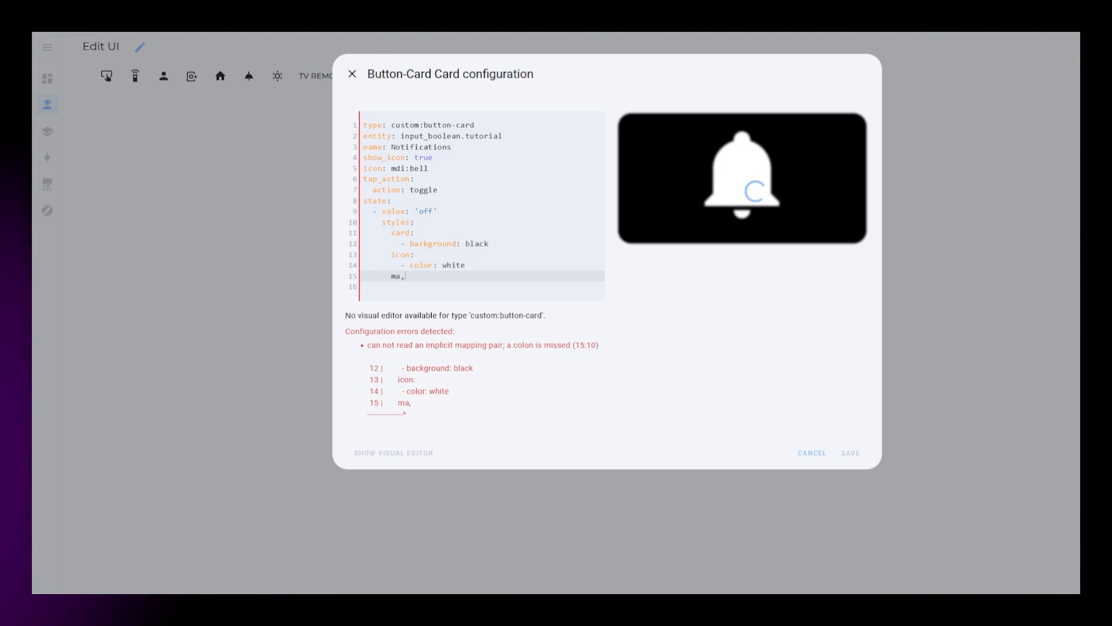
{"action": "key", "text": "Return"}
{"action": "type", "text": "- color: white"}
{"action": "key", "text": "Return"}
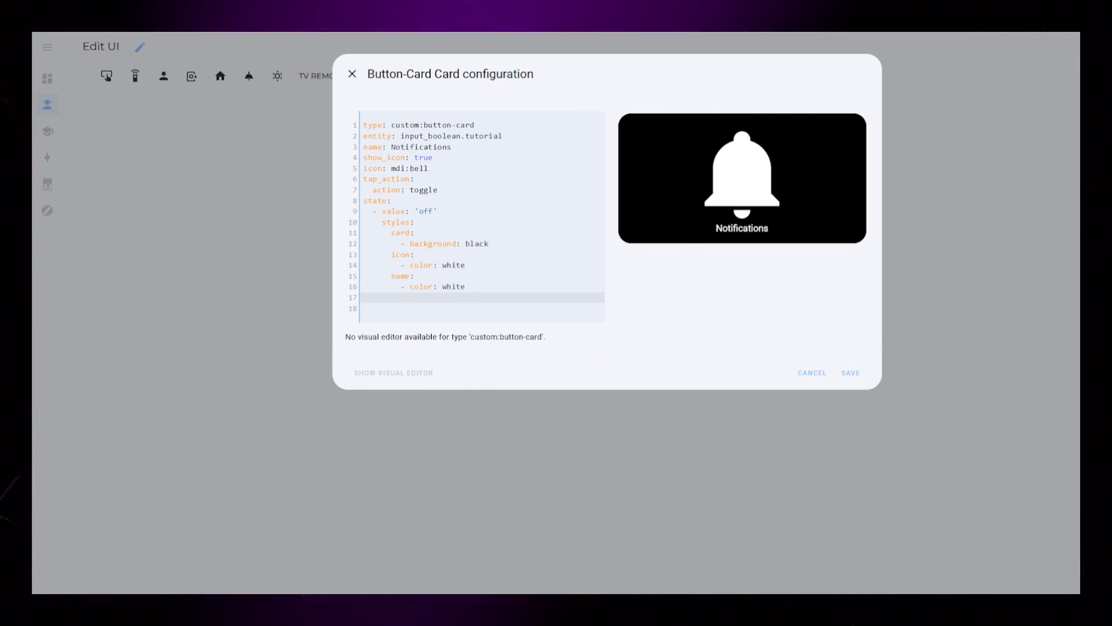
{"action": "type", "text": "styles:"}
Add empty top-level styles entries for grid, card, name, icon and img_cell
{"action": "key", "text": "Return"}
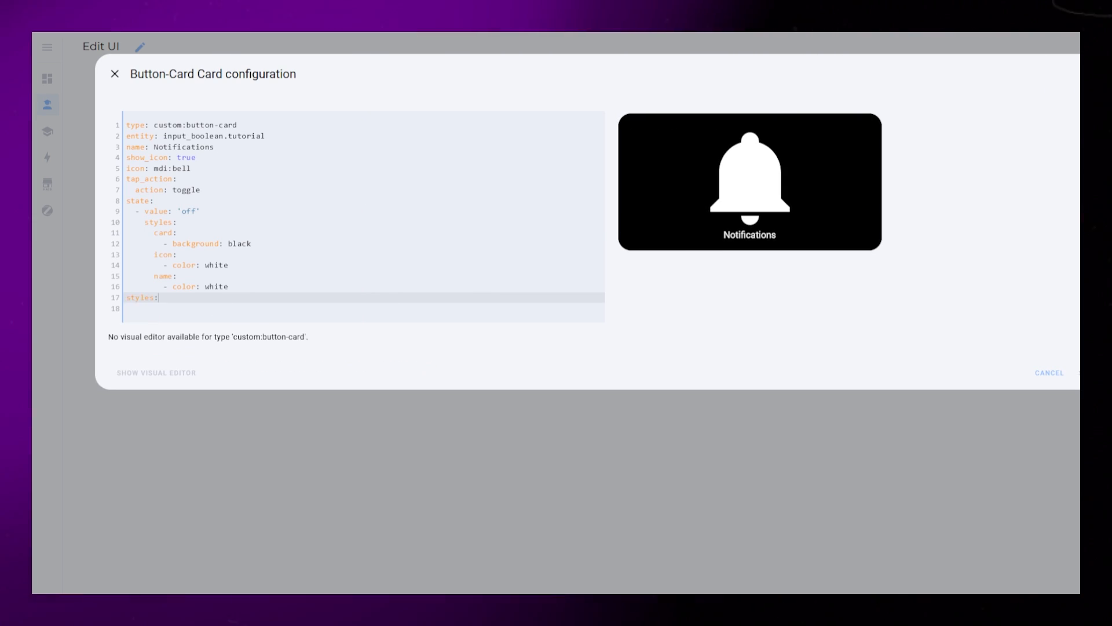
{"action": "type", "text": "c"}
{"action": "key", "text": "BackSpace"}
{"action": "type", "text": "grid:"}
{"action": "key", "text": "Return"}
{"action": "type", "text": "card:"}
{"action": "key", "text": "Return"}
{"action": "type", "text": "name:"}
{"action": "key", "text": "Return"}
{"action": "type", "text": "icon:"}
{"action": "key", "text": "Return"}
{"action": "type", "text": "img_cell:"}
{"action": "key", "text": "Return"}
{"action": "type", "text": "custom_fields:"}
Add a custom_fields icon template returning an ha-icon with mdi:toggle-switch-off from Pictogrammers
{"action": "key", "text": "Return"}
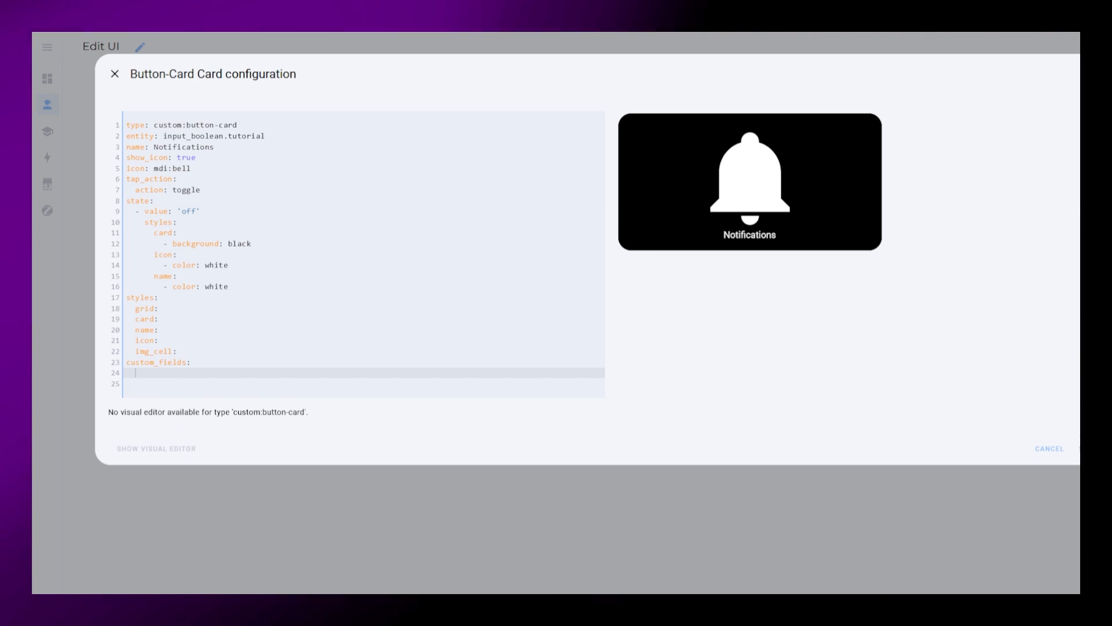
{"action": "type", "text": "icon: |"}
{"action": "key", "text": "Return"}
{"action": "type", "text": "[[["}
{"action": "key", "text": "Return"}
{"action": "key", "text": "Return"}
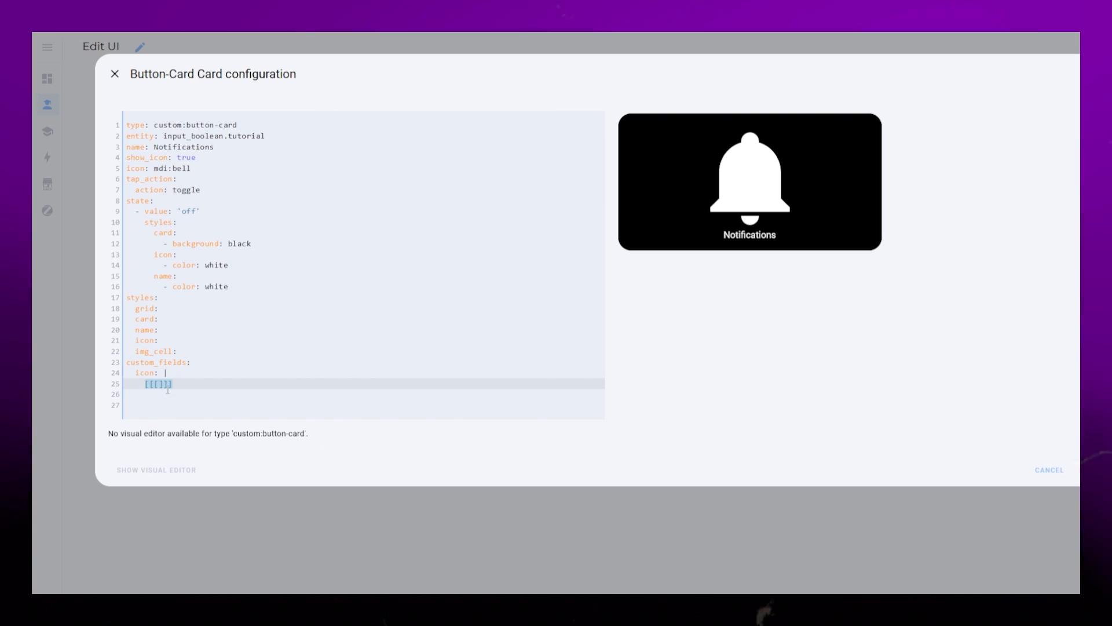
{"action": "type", "text": "]]]"}
{"action": "key", "text": "Up"}
{"action": "type", "text": "ar"}
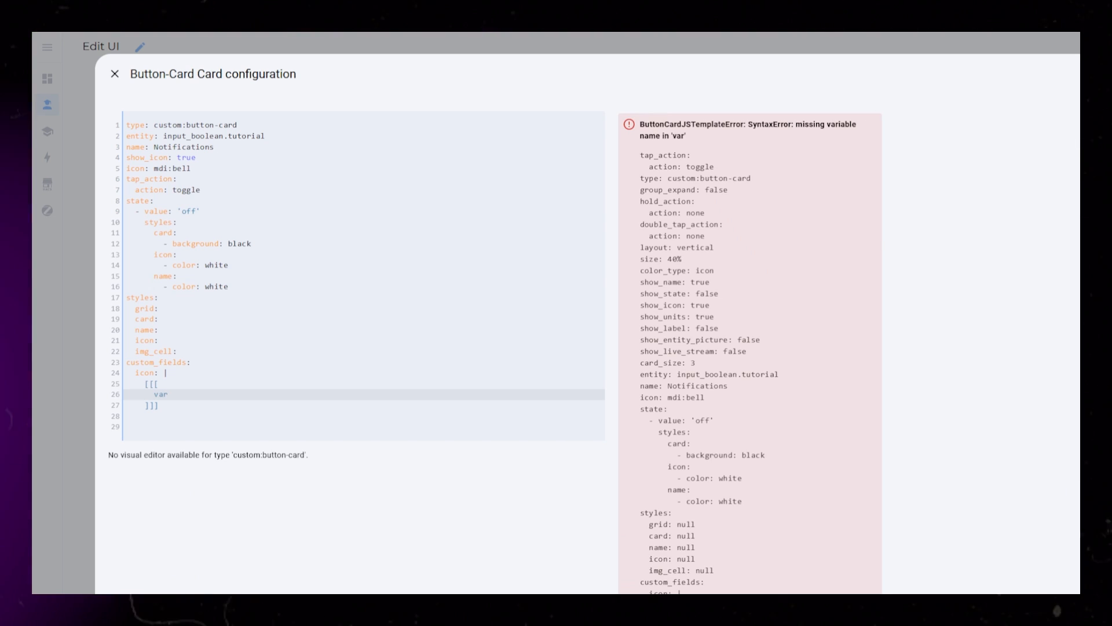
{"action": "type", "text": " state = entity.state;"}
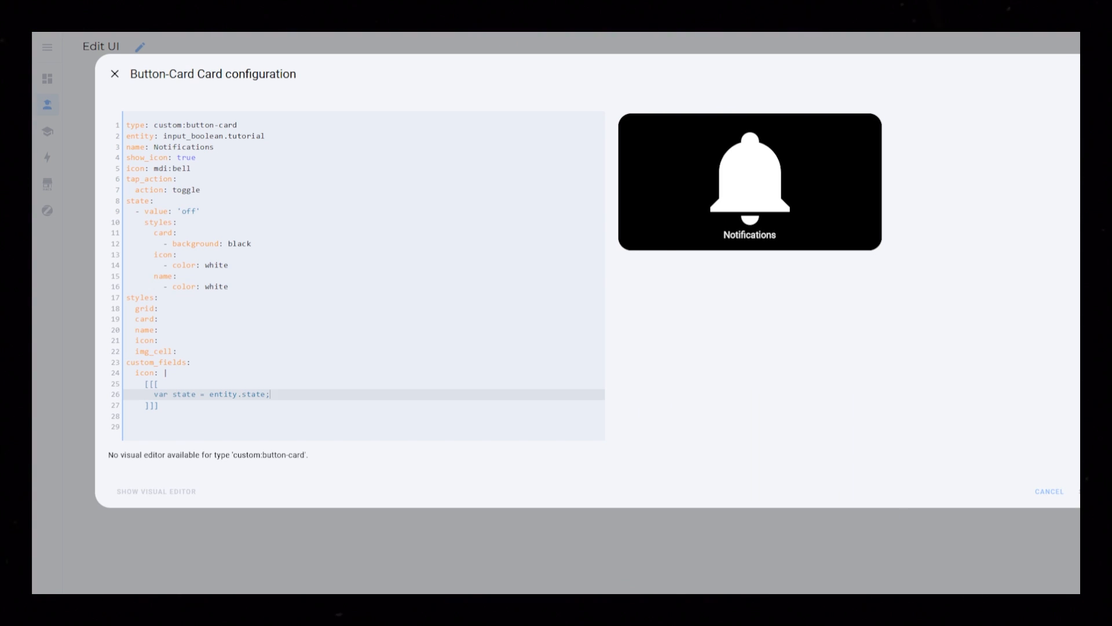
{"action": "key", "text": "Return"}
{"action": "key", "text": "Return"}
{"action": "type", "text": "return ``"}
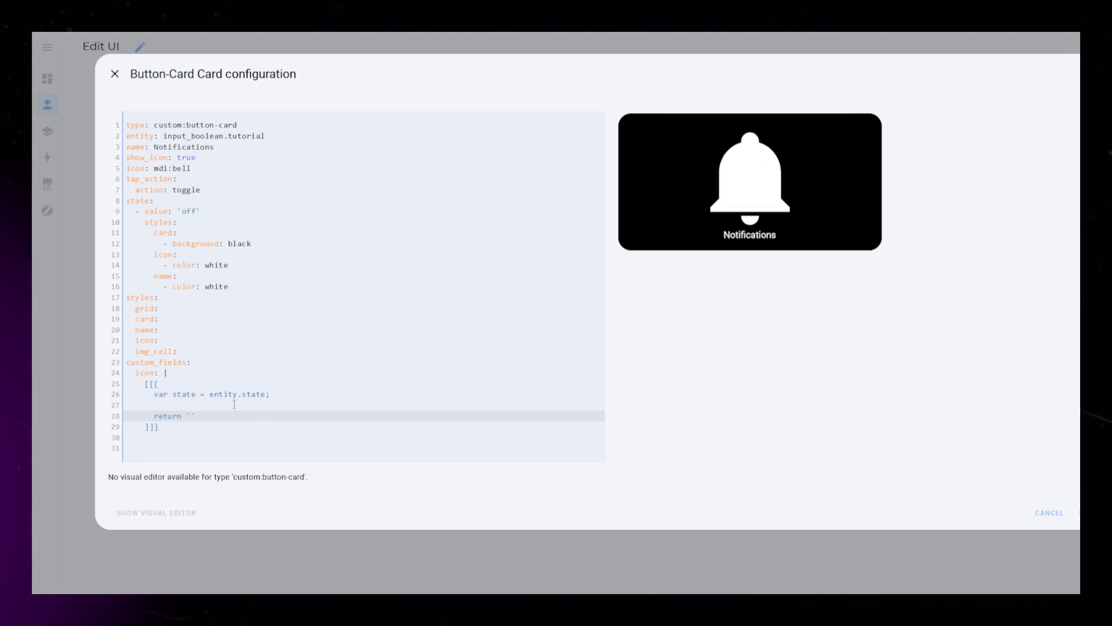
{"action": "type", "text": "<>"}
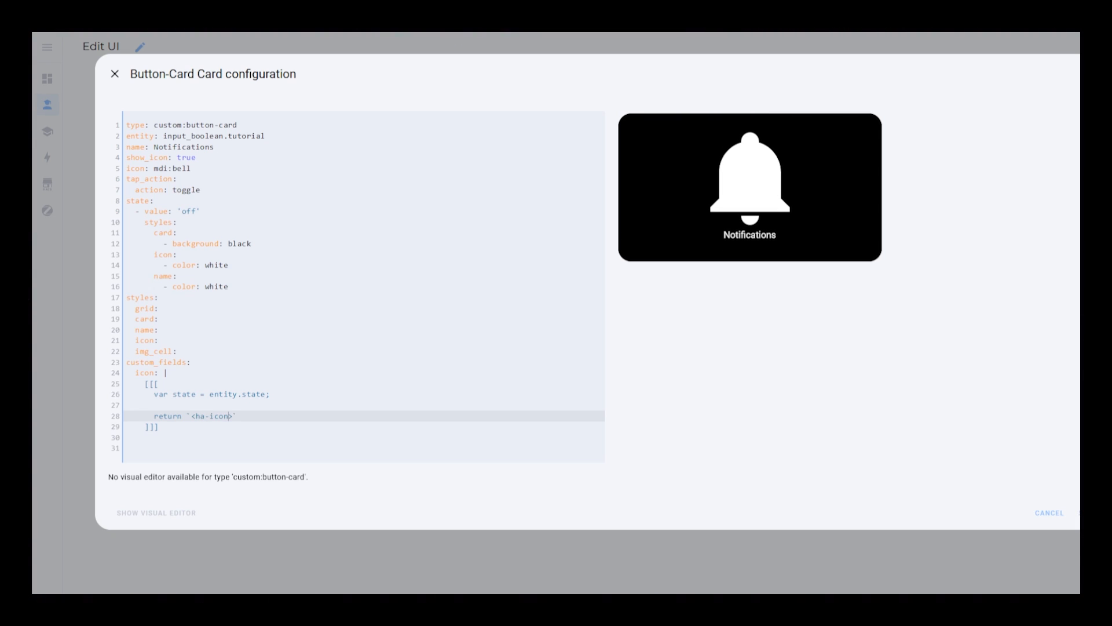
{"action": "type", "text": " icon=\"mdi"}
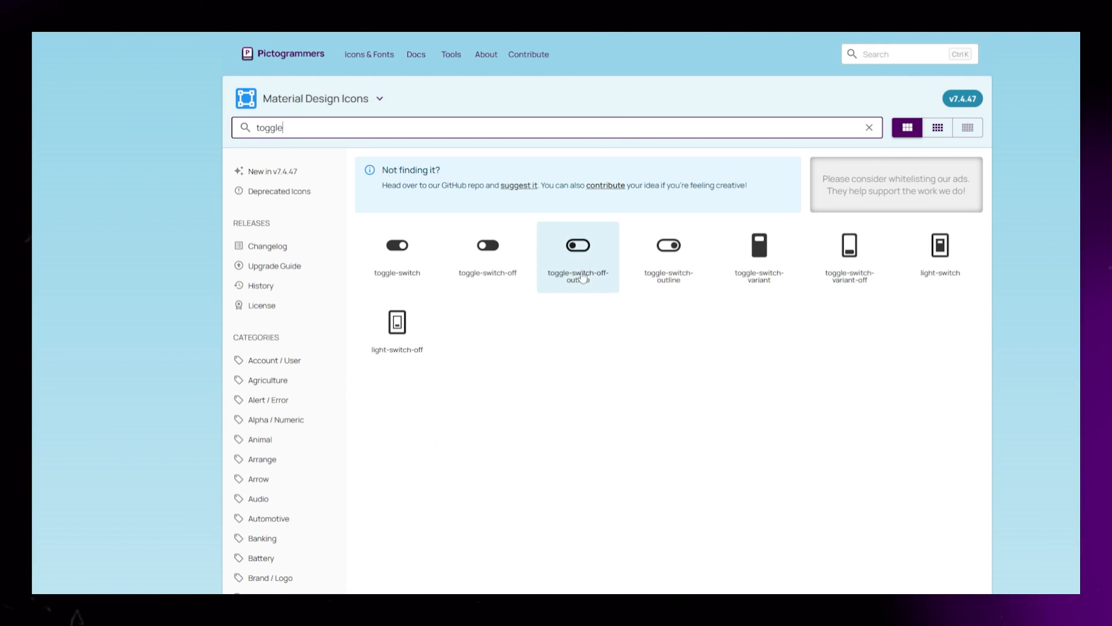
{"action": "left_click", "coordinate": [488, 252]}
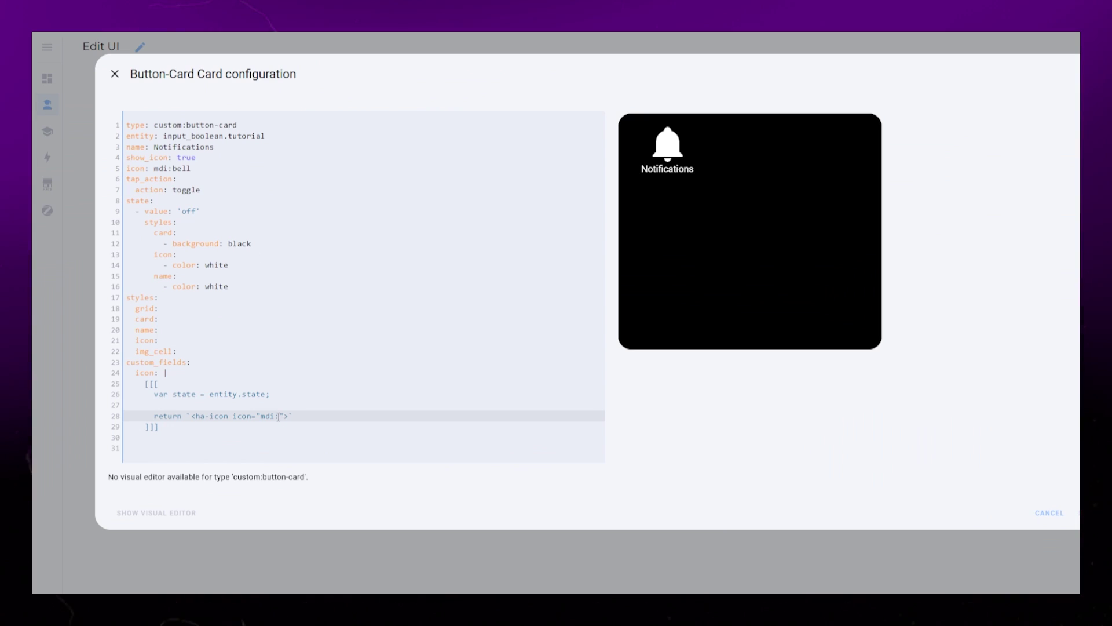
{"action": "type", "text": "toggle-switch-off"}
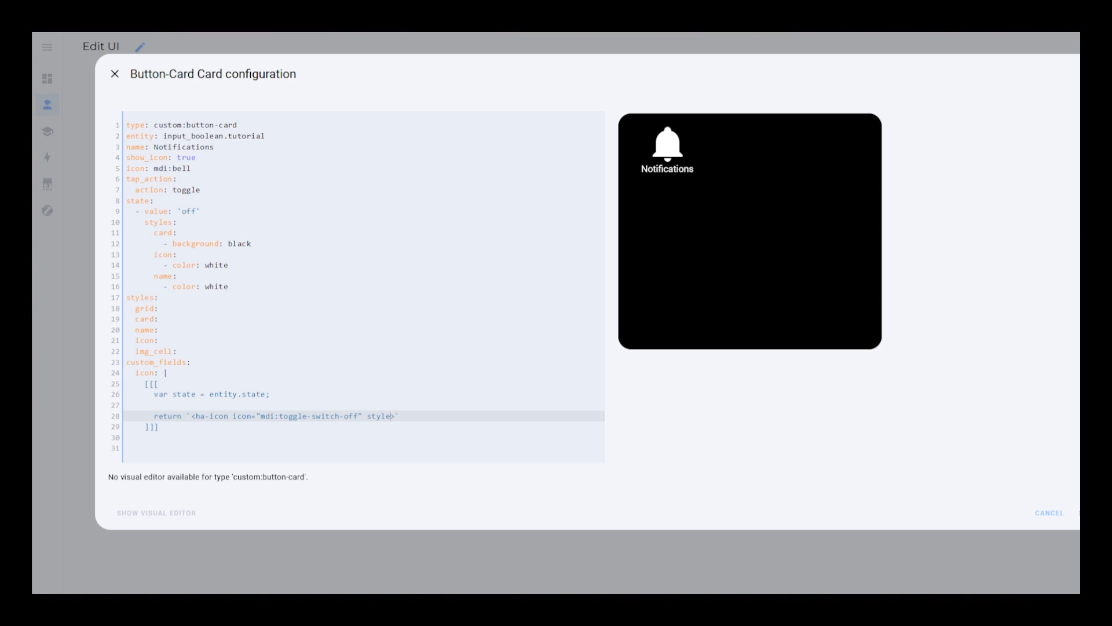
{"action": "type", "text": "color: white; wh"}
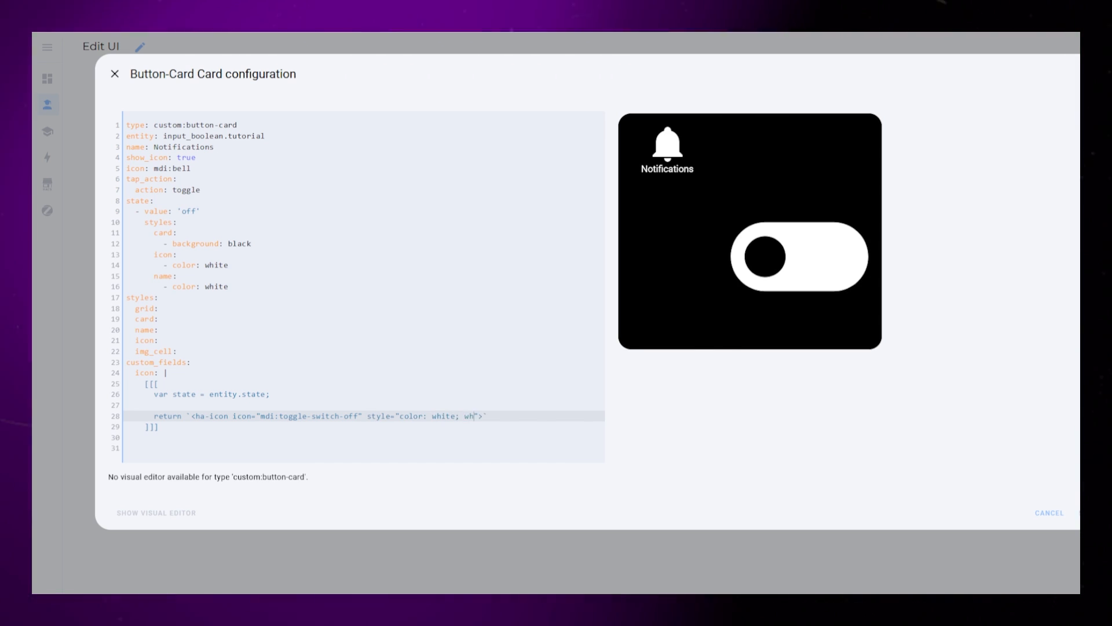
{"action": "type", "text": "dth: 50px; height: %"}
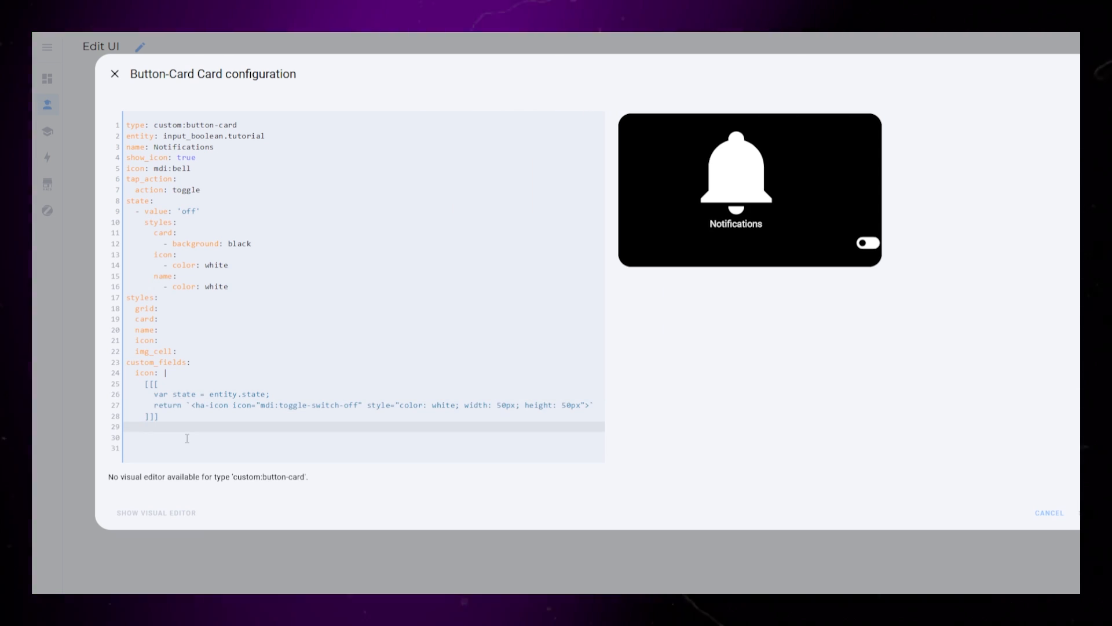
{"action": "type", "text": "state: |"}
Add a state custom field template returning `Off`, and list icon and state under styles custom_fields
{"action": "key", "text": "Return"}
{"action": "type", "text": "[[["}
{"action": "key", "text": "Return"}
{"action": "type", "text": "]]]"}
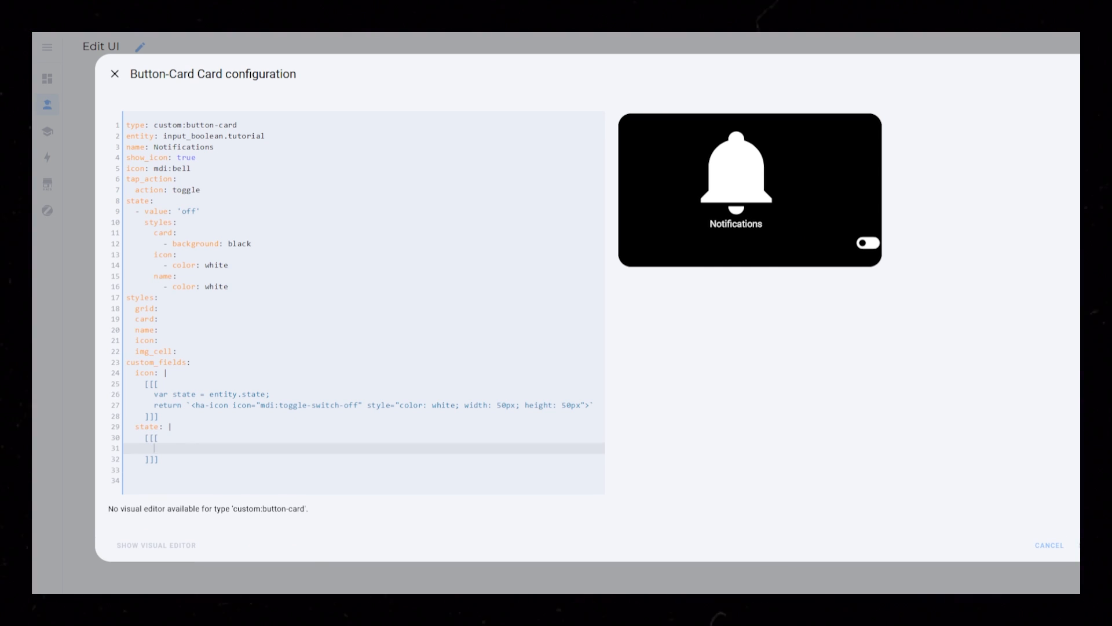
{"action": "type", "text": "var state = entity.state;"}
{"action": "key", "text": "Return"}
{"action": "type", "text": "return "}
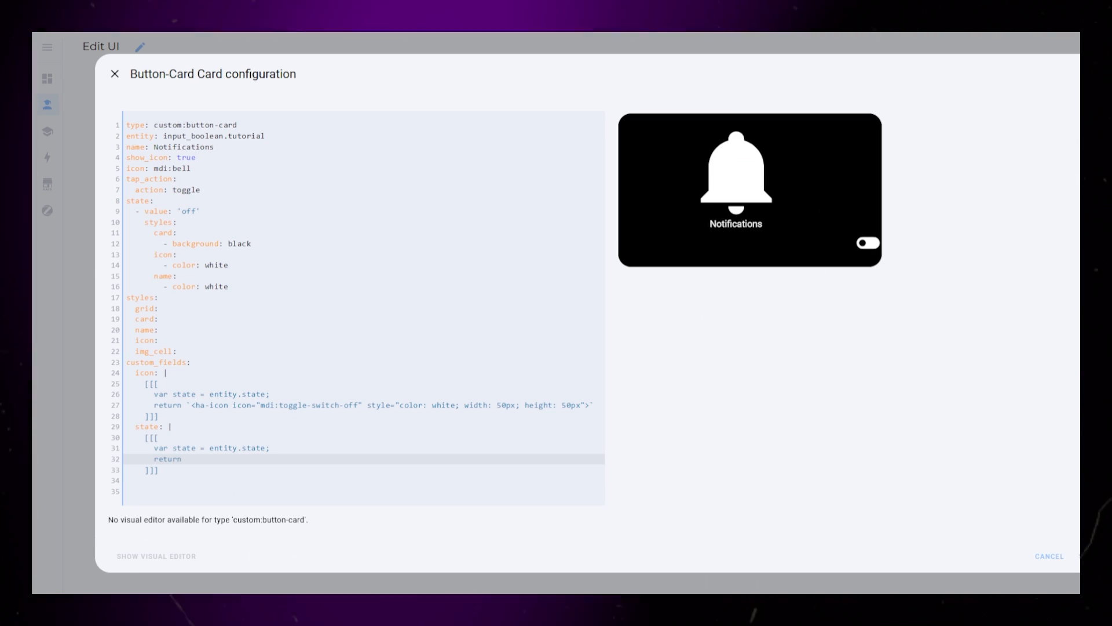
{"action": "type", "text": "``"}
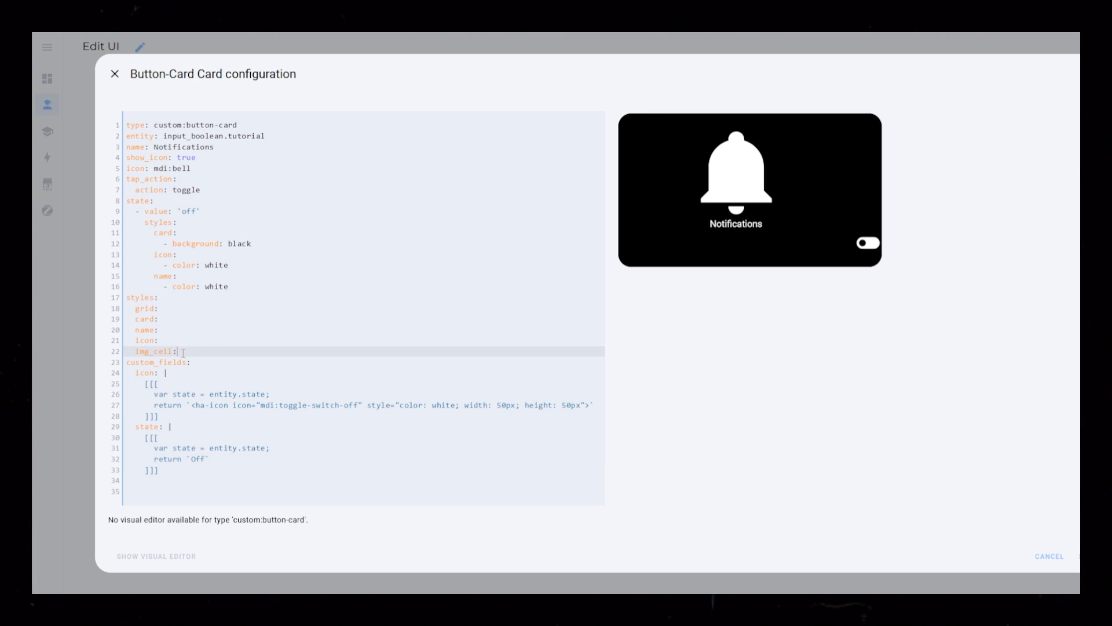
{"action": "type", "text": "  custom_fields:"}
{"action": "key", "text": "Return"}
{"action": "type", "text": "n:"}
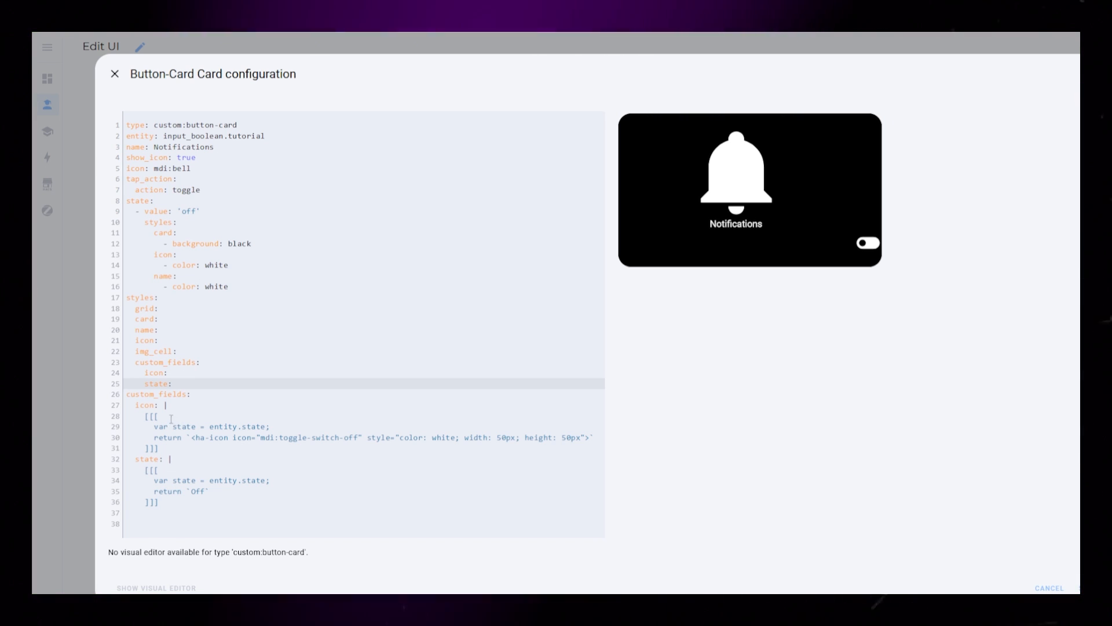
Copy the custom_fields block into the 'off' state styles and give the state field color white
{"action": "left_click_drag", "start_coordinate": [179, 382], "coordinate": [127, 352]}
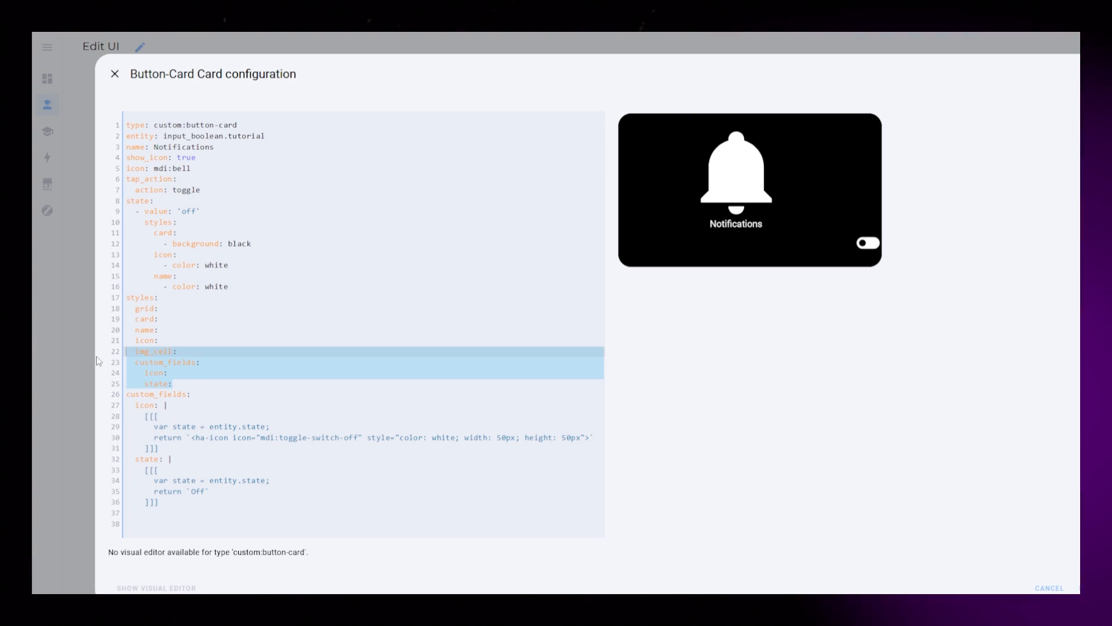
{"action": "left_click", "coordinate": [135, 361], "text": "shift"}
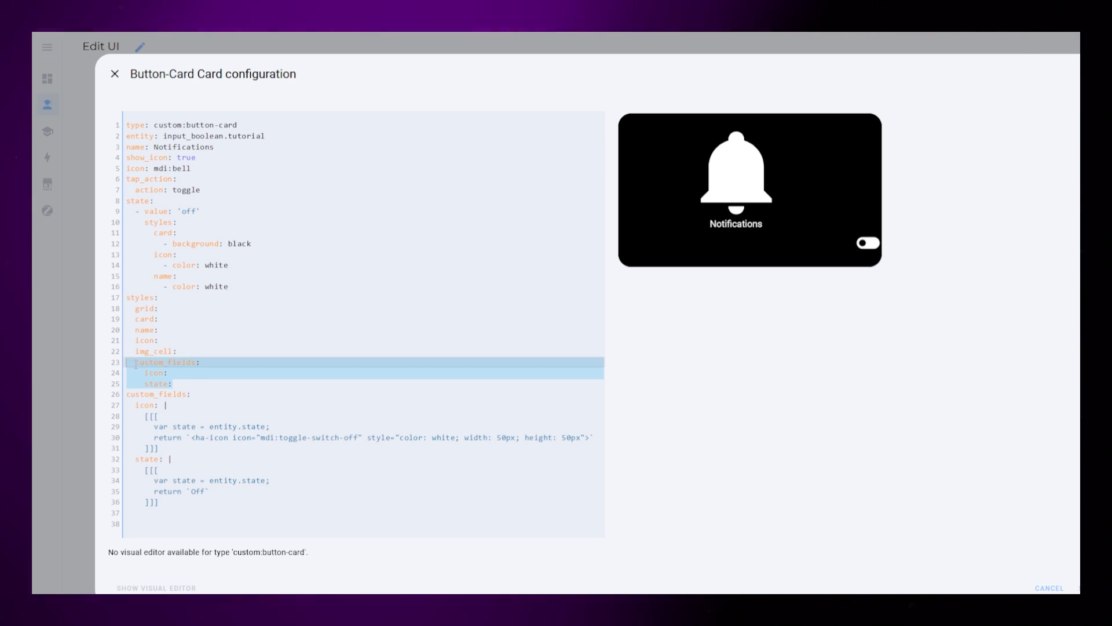
{"action": "left_click", "coordinate": [237, 288]}
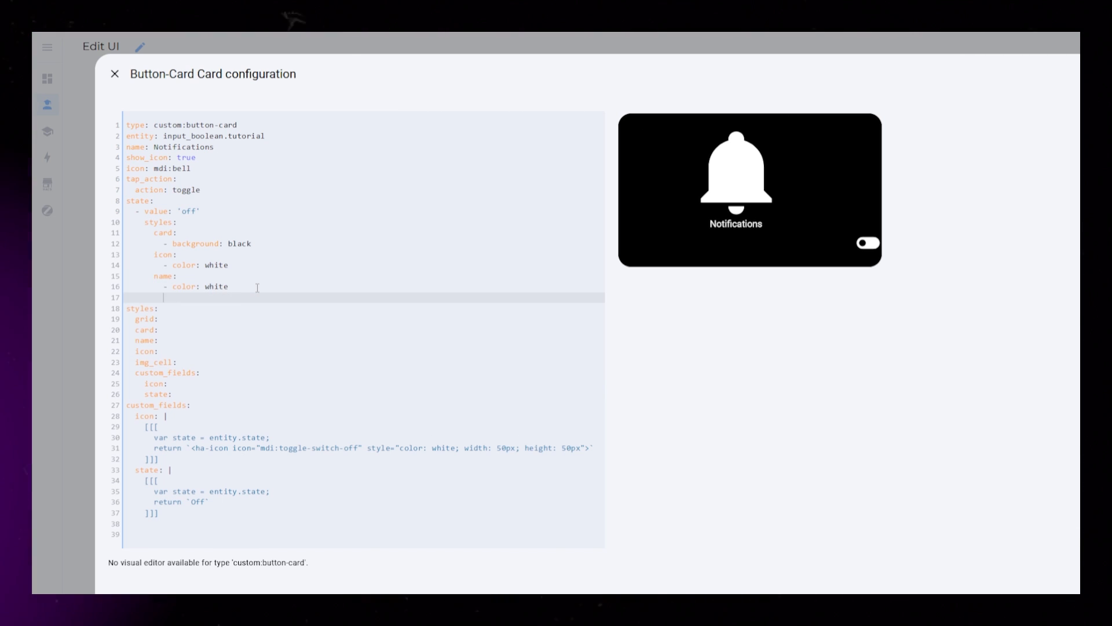
{"action": "key", "text": "Return"}
{"action": "key", "text": "ctrl+v"}
{"action": "left_click", "coordinate": [202, 308]}
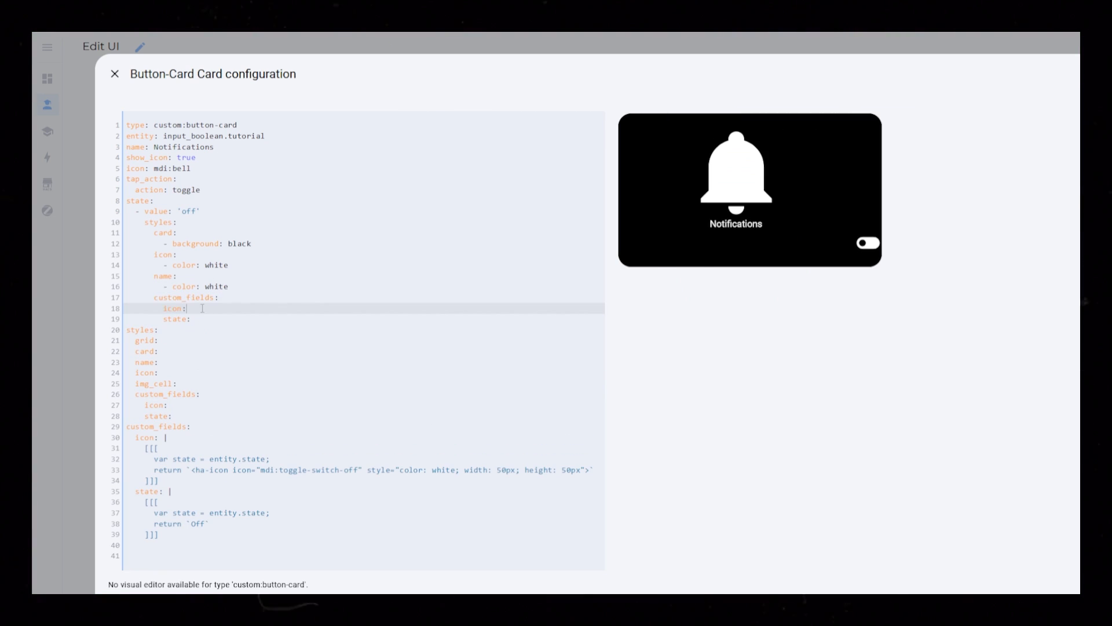
{"action": "key", "text": "Return"}
{"action": "type", "text": "- color: white"}
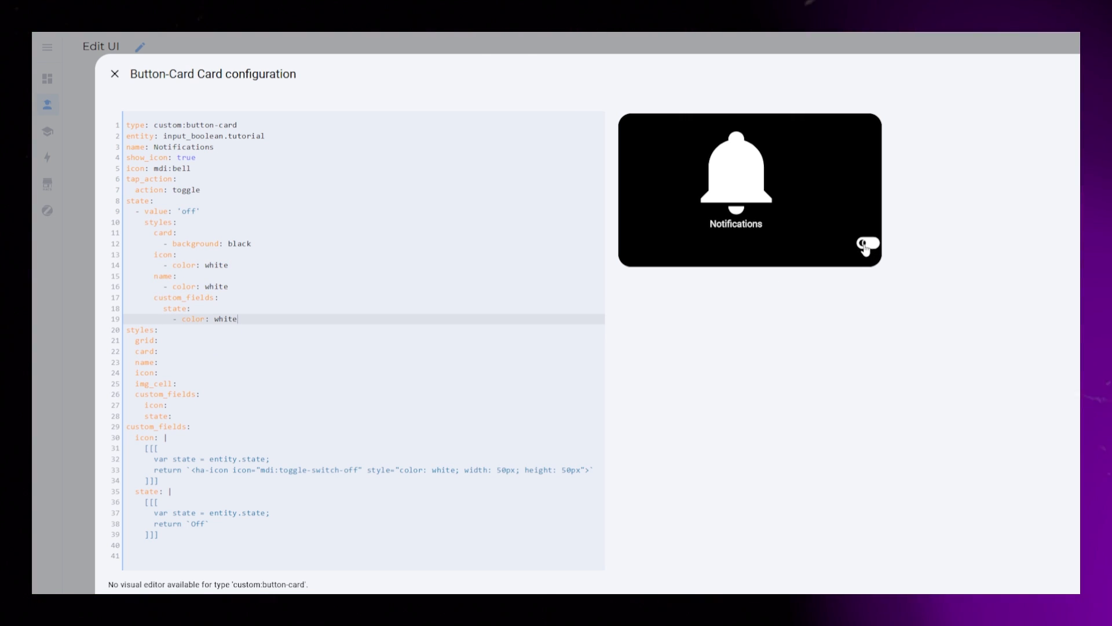
Define grid areas "i i" "n n" "state icon", columns 1fr 1fr and rows 1fr min-content min-content
{"action": "left_click", "coordinate": [181, 341]}
{"action": "key", "text": "Return"}
{"action": "type", "text": "grid-template-areas: 'i ''"}
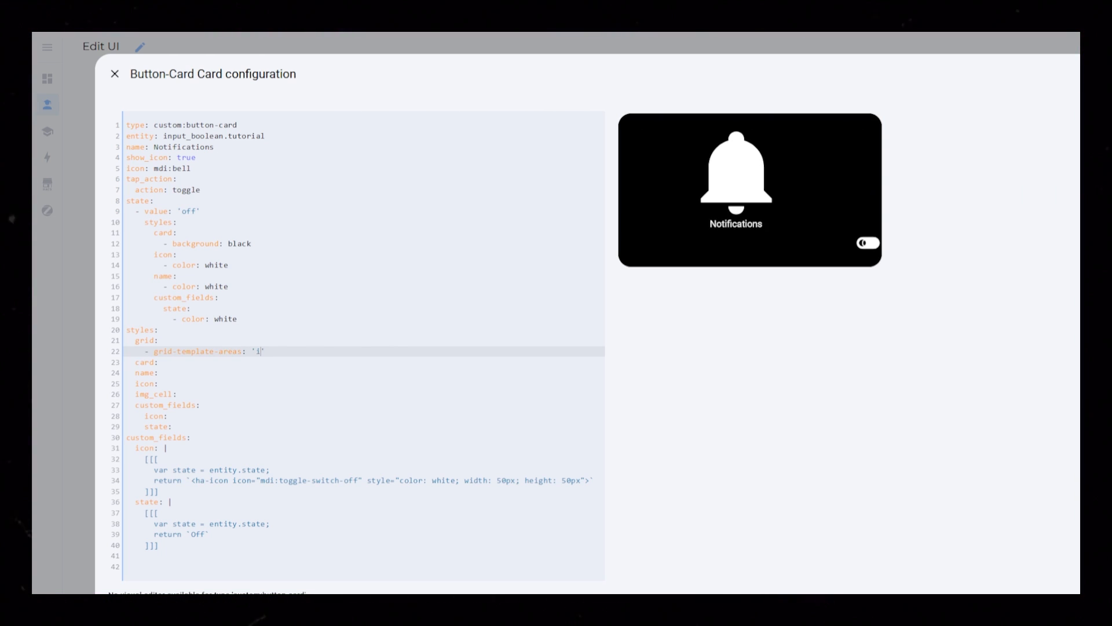
{"action": "type", "text": "\"i i"}
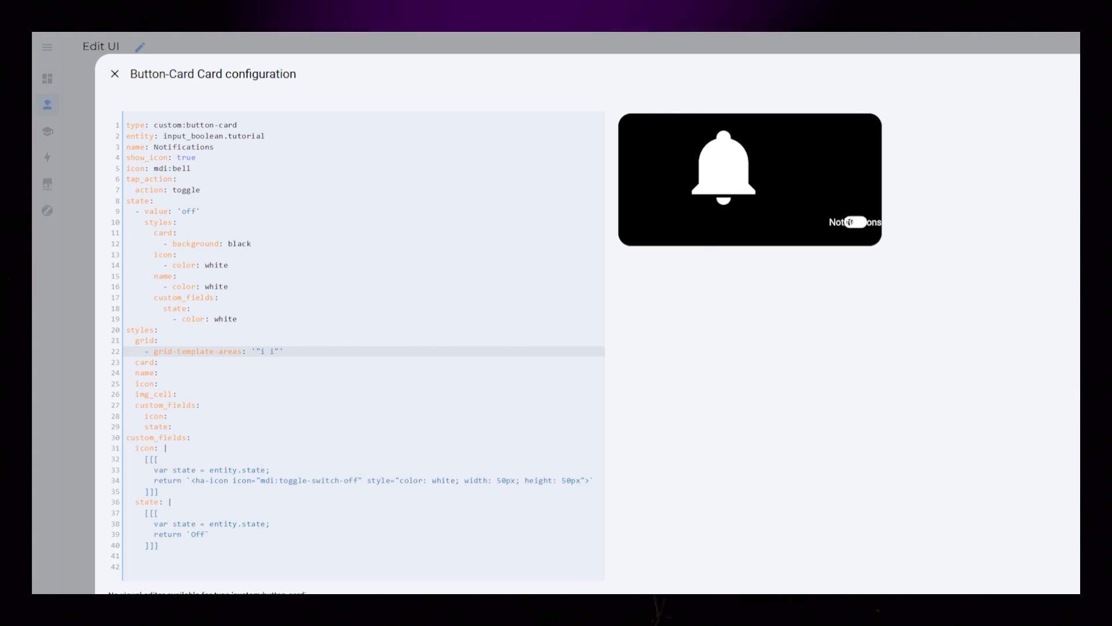
{"action": "type", "text": " \"n"}
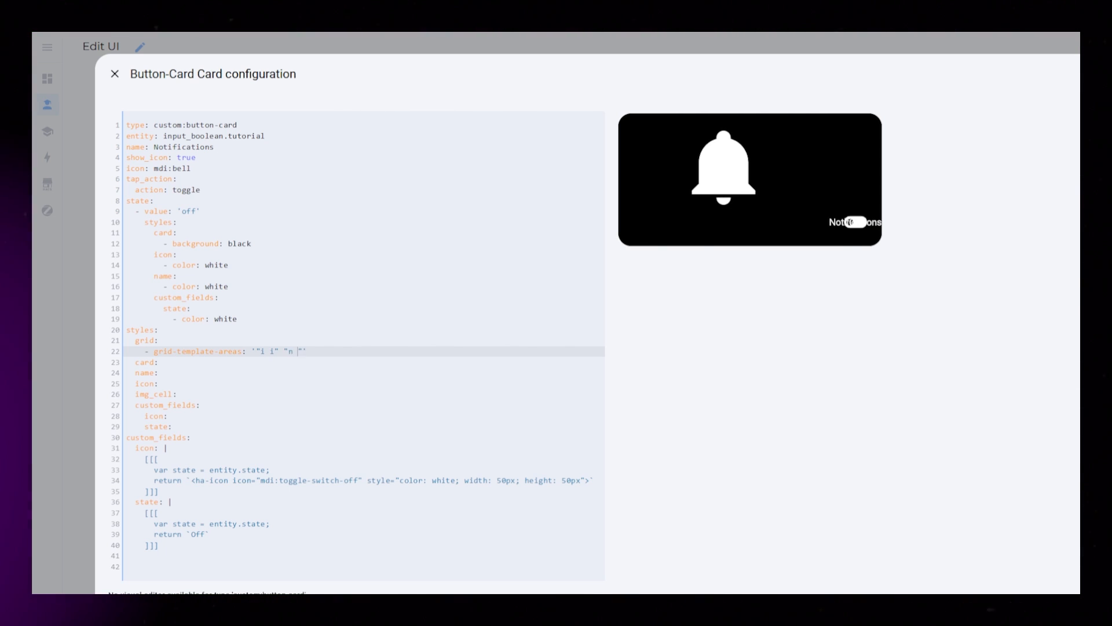
{"action": "type", "text": " \"\""}
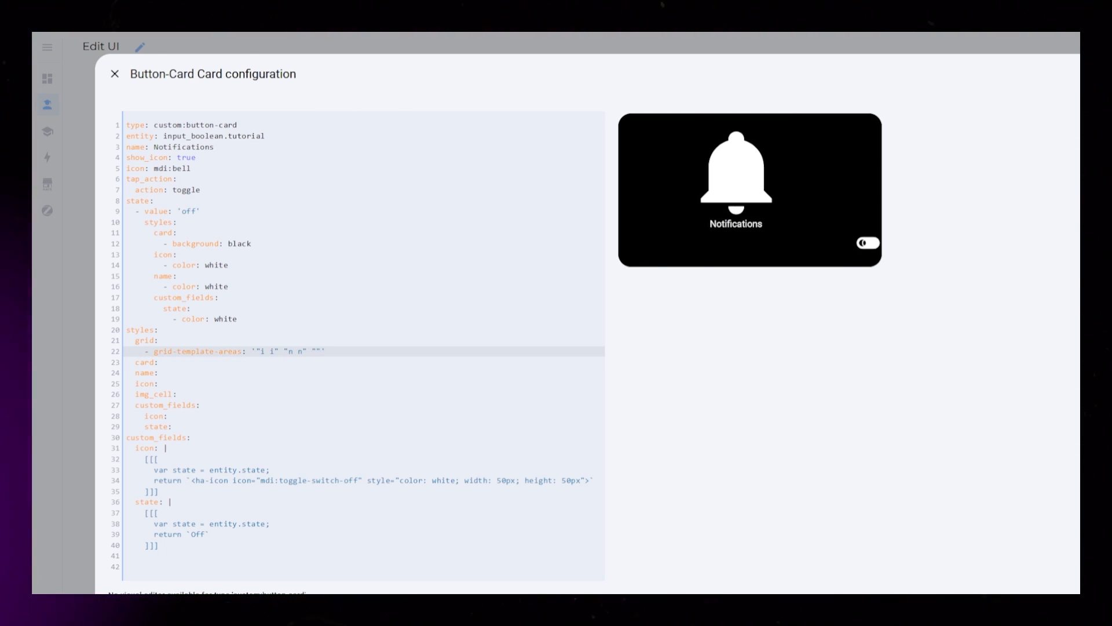
{"action": "type", "text": " icon"}
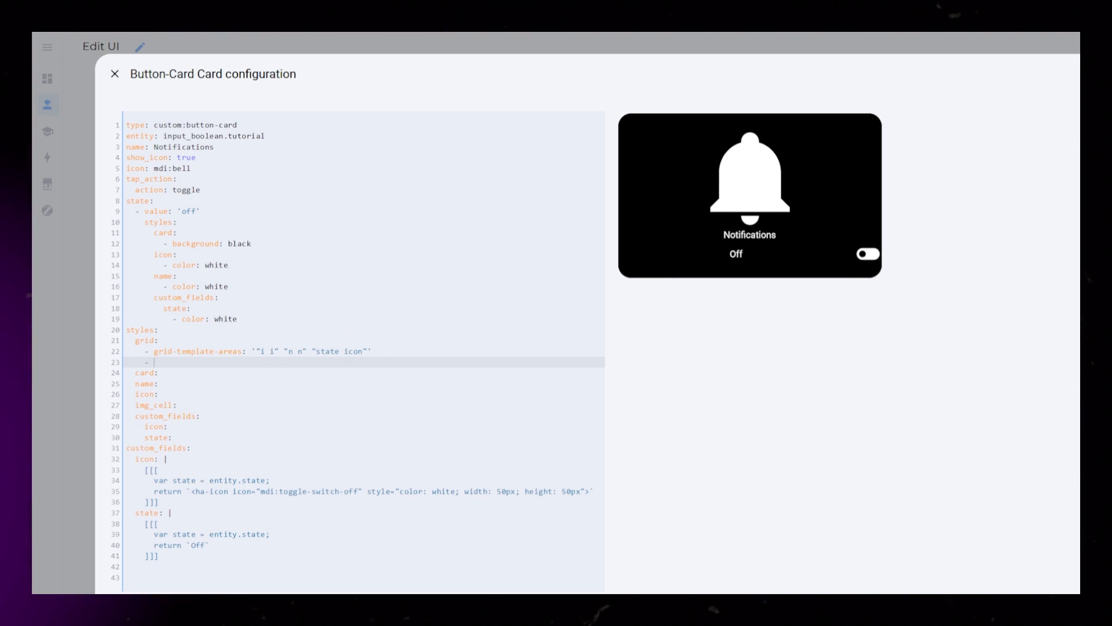
{"action": "type", "text": "rid-template-columns: 1fr 1fr"}
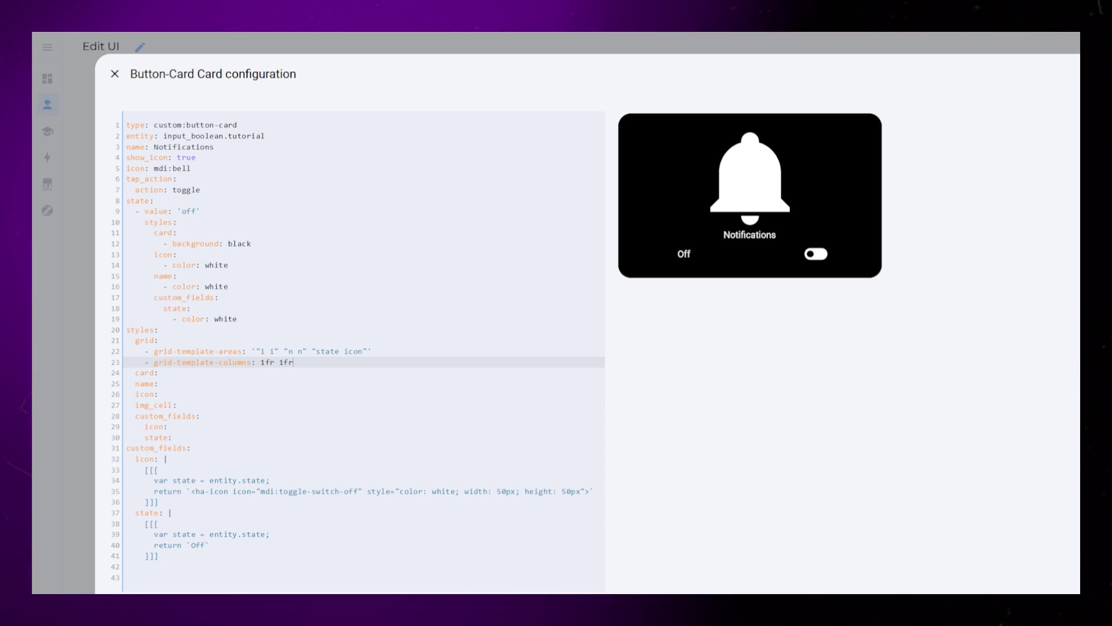
{"action": "key", "text": "Return"}
{"action": "type", "text": "- grid-template-rows: 1fr min-content min-content"}
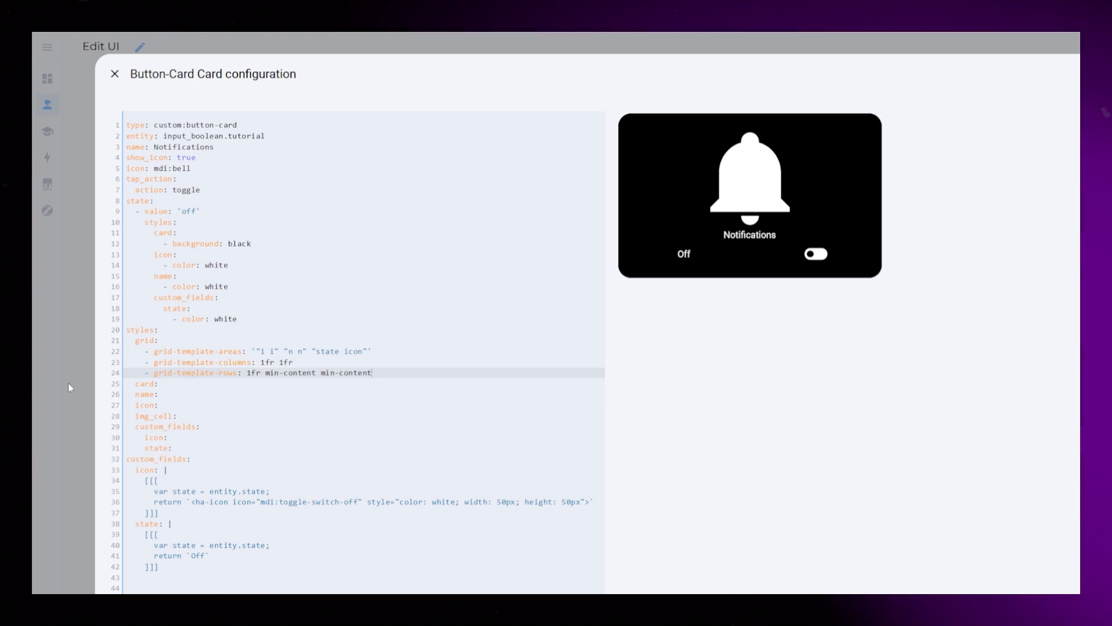
Style the card padding 20px, name 14px faded black, 24px bell and img_cell padding-bottom
{"action": "left_click", "coordinate": [185, 390]}
{"action": "key", "text": "Return"}
{"action": "type", "text": "- pad"}
{"action": "type", "text": "-self: start"}
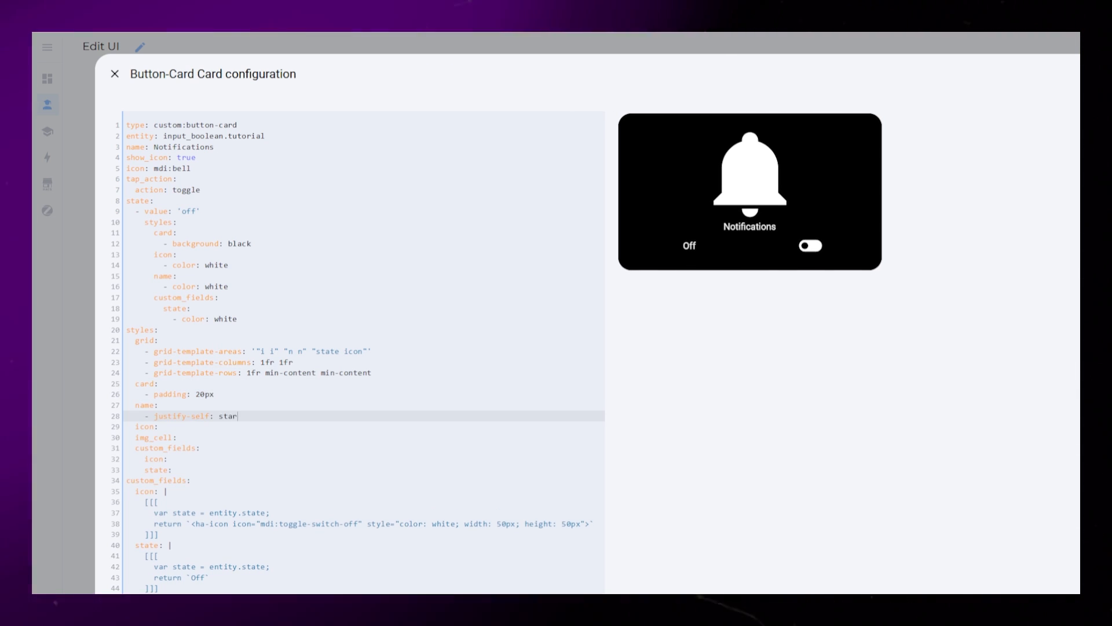
{"action": "key", "text": "Return"}
{"action": "type", "text": "- font-size: 14px"}
{"action": "key", "text": "Return"}
{"action": "type", "text": "- color:"}
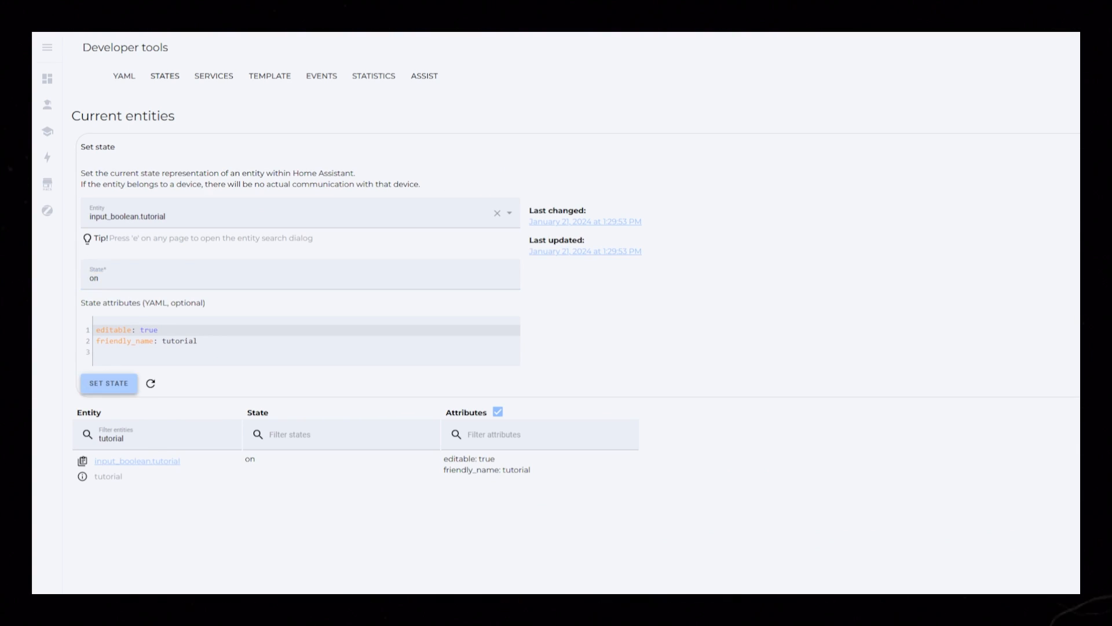
{"action": "type", "text": "opacity: '0.7'"}
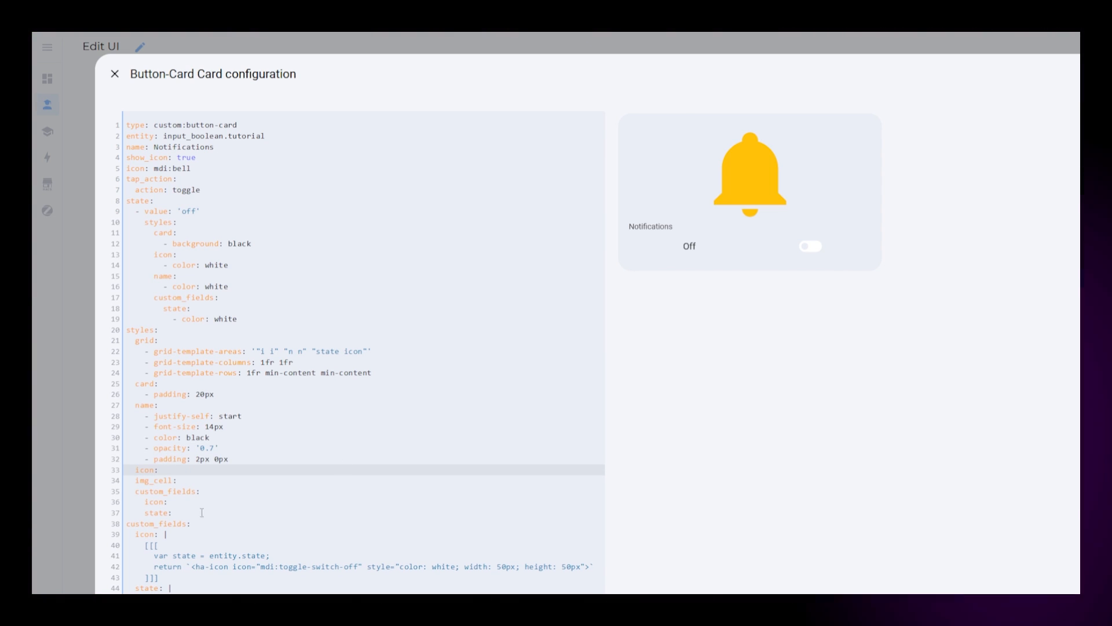
{"action": "type", "text": "- justify-self: start"}
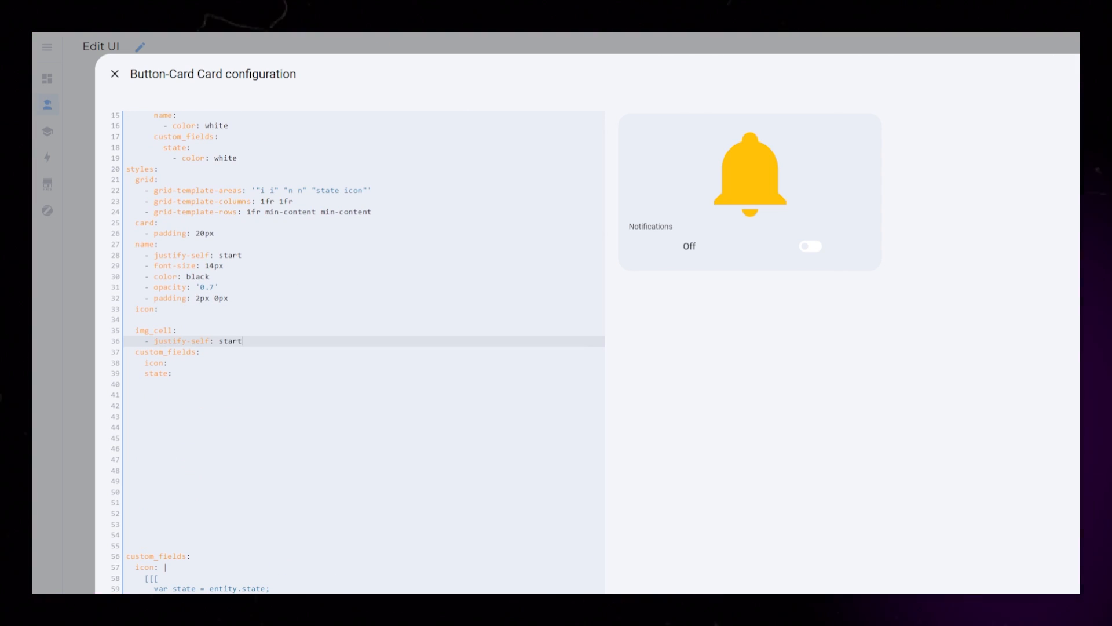
{"action": "key", "text": "Return"}
{"action": "type", "text": "- width: 24px"}
{"action": "key", "text": "Return"}
{"action": "type", "text": "- height: 24px"}
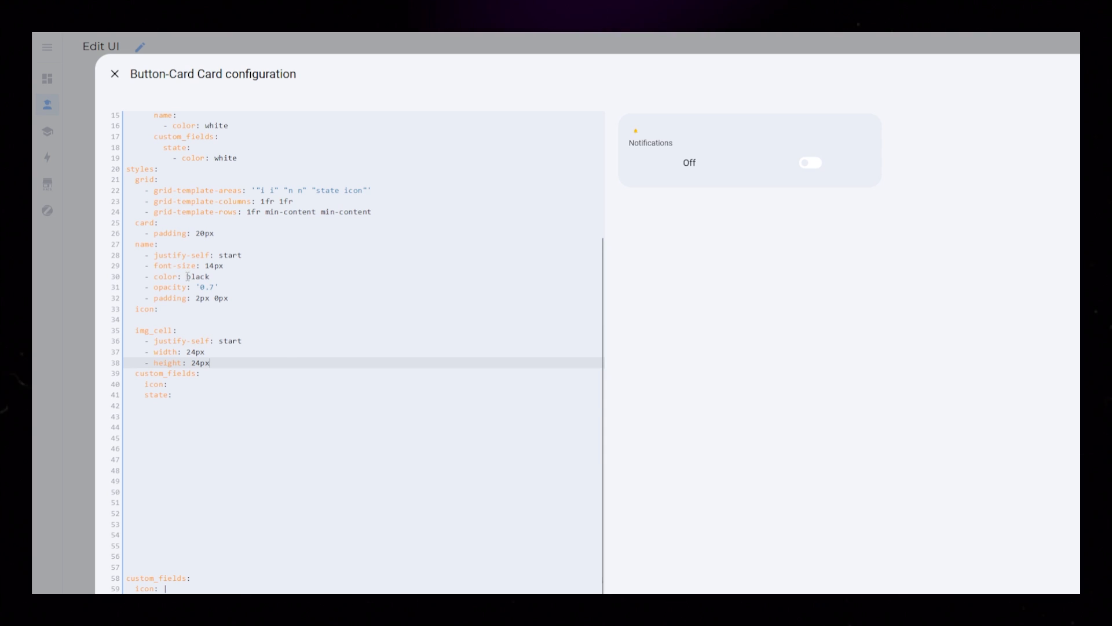
{"action": "type", "text": "4px"}
{"action": "key", "text": "Return"}
{"action": "type", "text": "- color: black"}
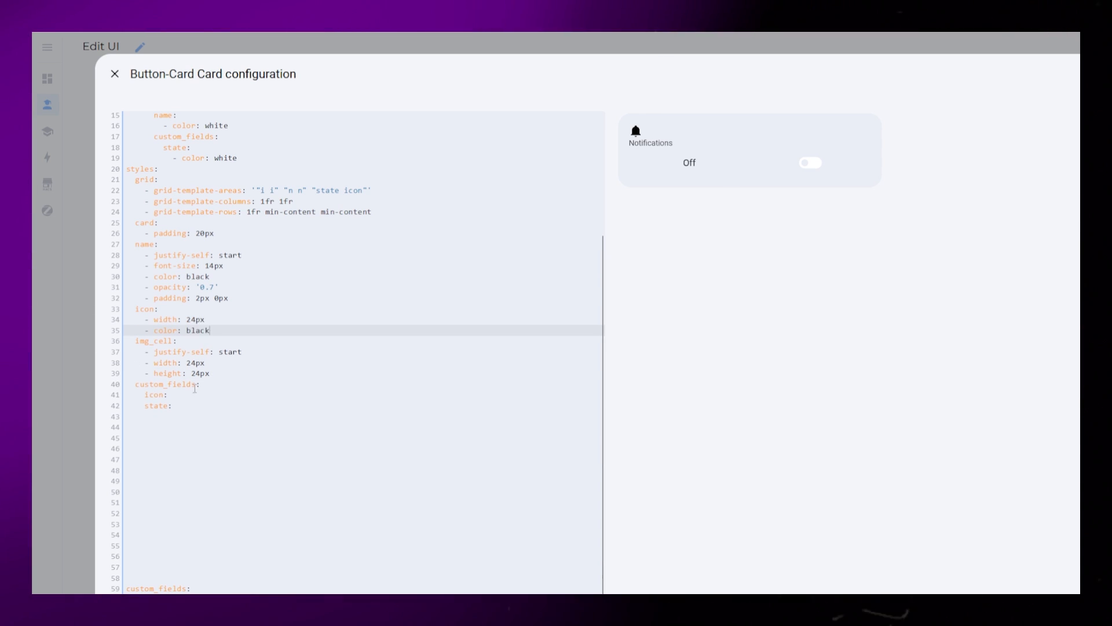
Left-align the state text at 16px weight 500, right-align the custom icon, with margin-top -9px on both
{"action": "left_click", "coordinate": [193, 395]}
{"action": "key", "text": "Return"}
{"action": "type", "text": "- justify-self: st"}
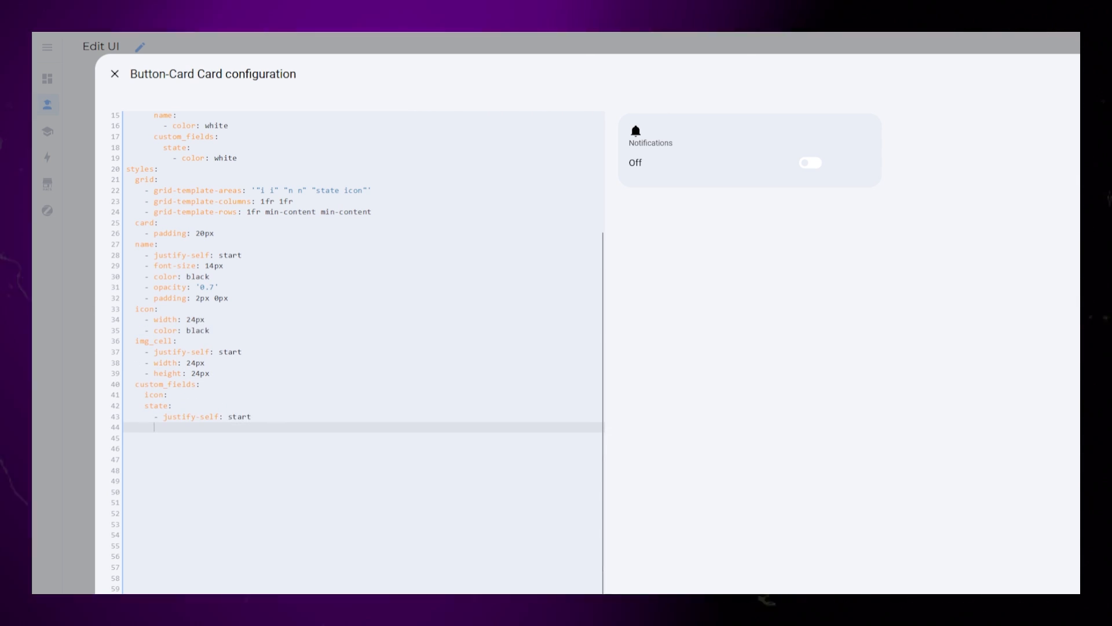
{"action": "type", "text": "art"}
{"action": "key", "text": "Return"}
{"action": "type", "text": "- font-size: 16px"}
{"action": "key", "text": "Return"}
{"action": "type", "text": "- font-weight: 500"}
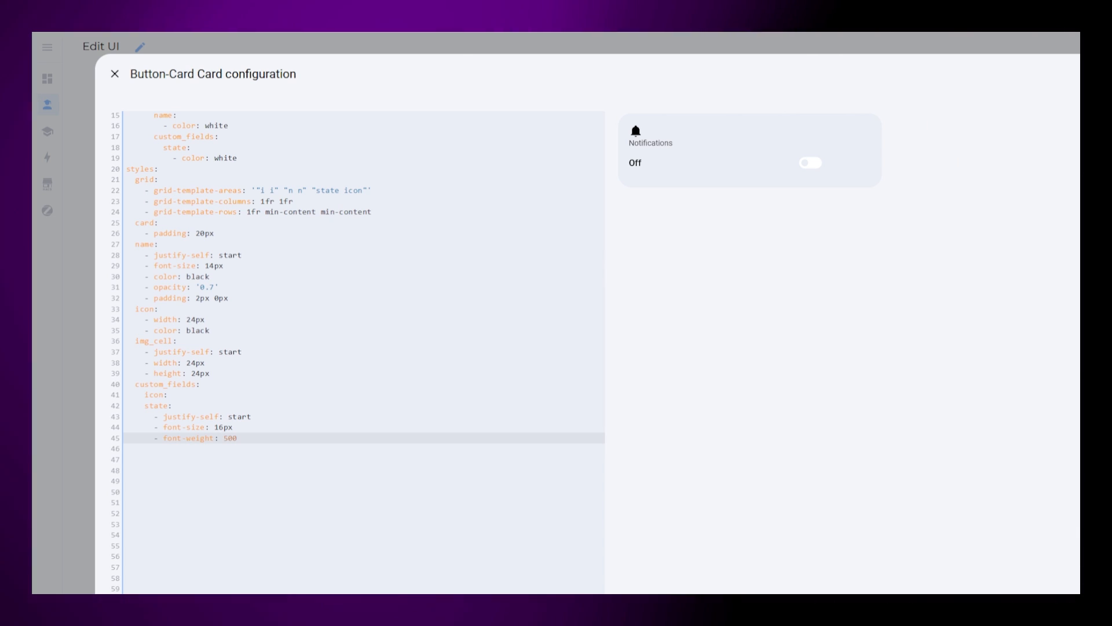
{"action": "type", "text": "self: end"}
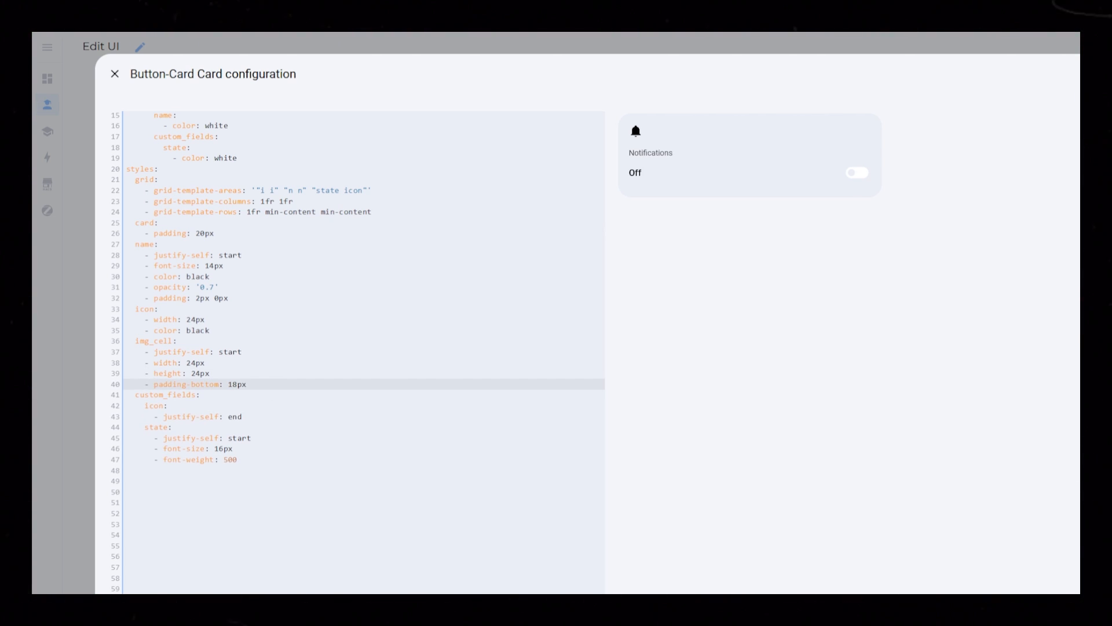
{"action": "left_click", "coordinate": [242, 417]}
{"action": "key", "text": "Return"}
{"action": "type", "text": "- margin-top: -9px"}
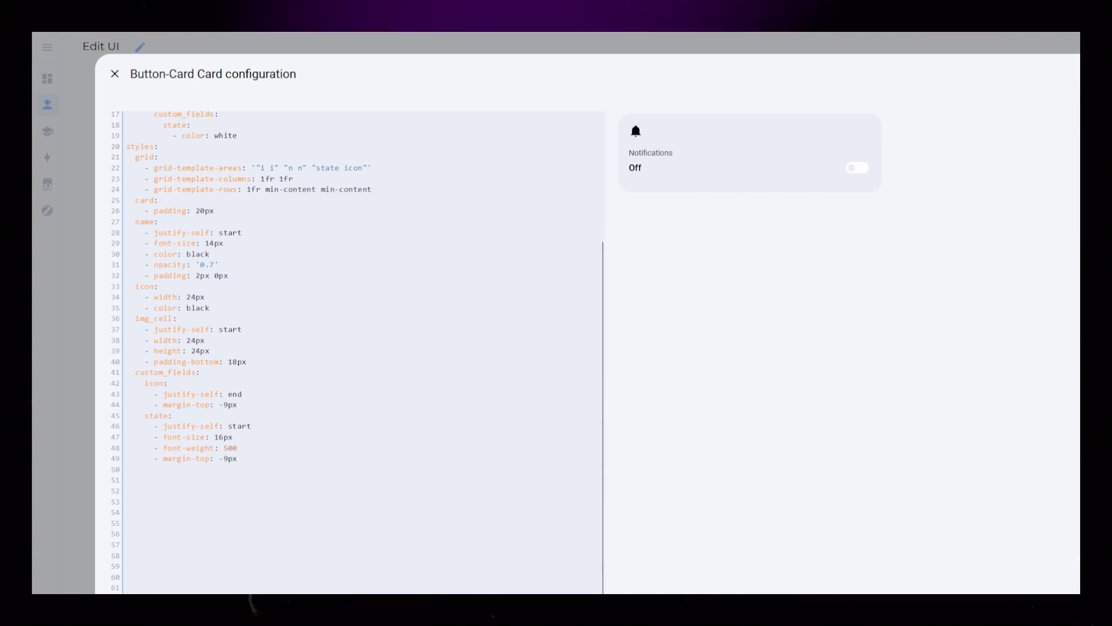
Paste the custom_fields block with icon and state templates and prepare the state condition line
{"action": "key", "text": "ctrl+v"}
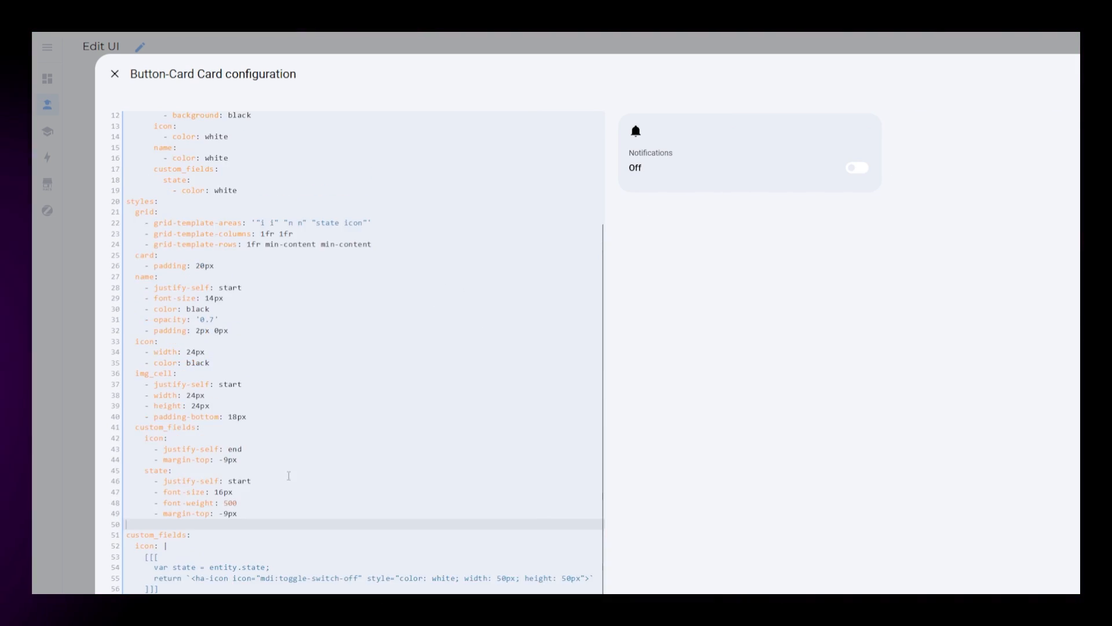
{"action": "scroll", "coordinate": [348, 494], "scroll_direction": "down", "scroll_amount": 3}
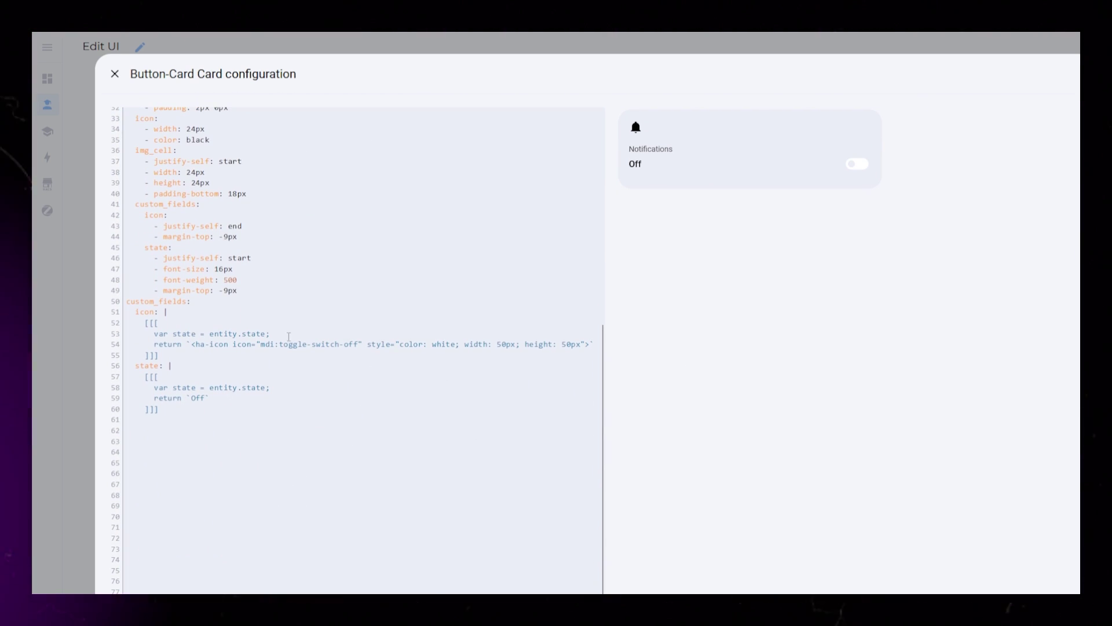
{"action": "left_click", "coordinate": [278, 334]}
{"action": "left_click", "coordinate": [291, 388]}
{"action": "key", "text": "Return"}
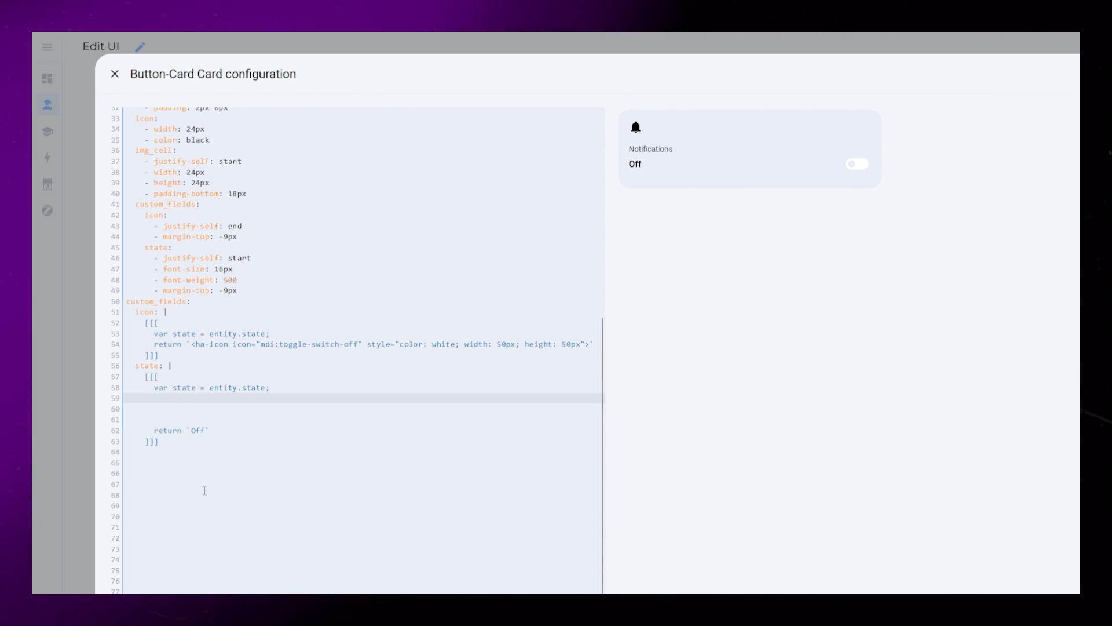
{"action": "type", "text": "if()"}
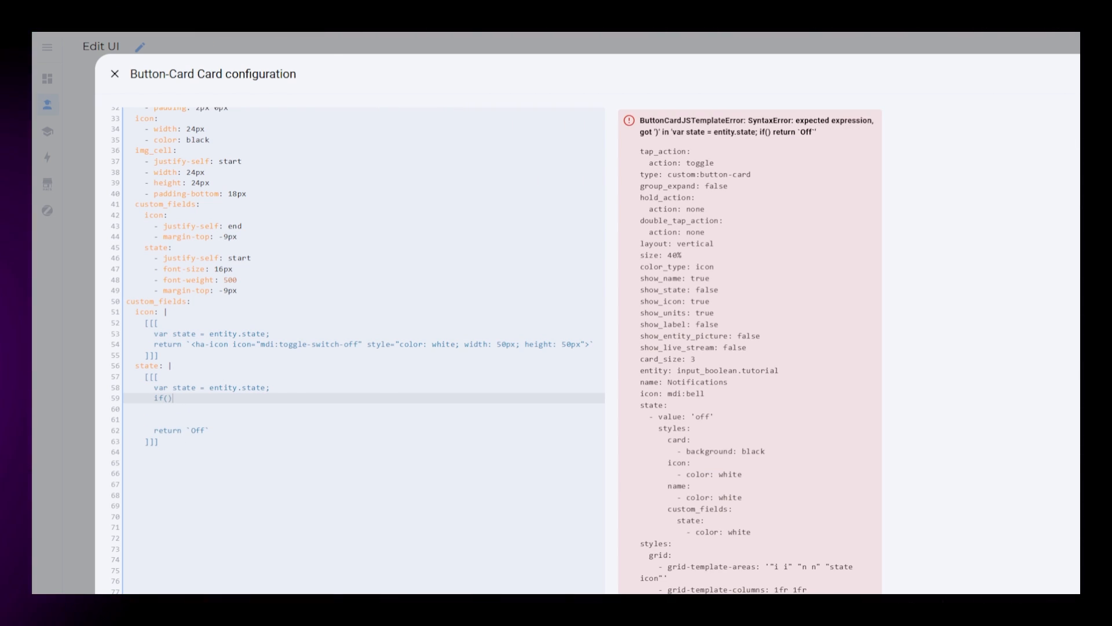
{"action": "type", "text": "state"}
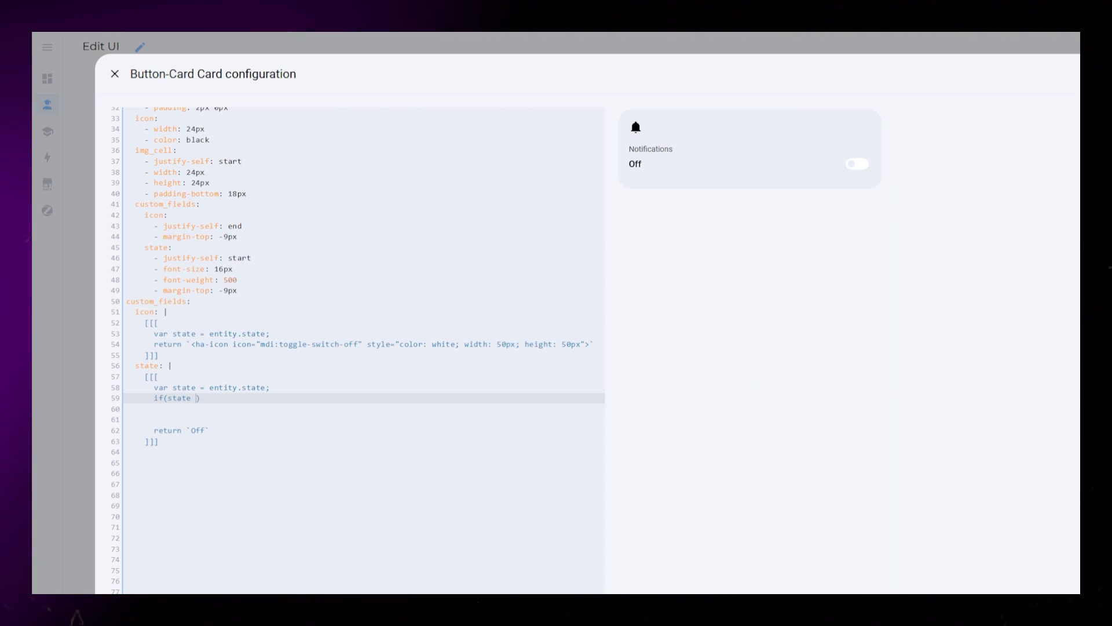
{"action": "type", "text": " ==\"\""}
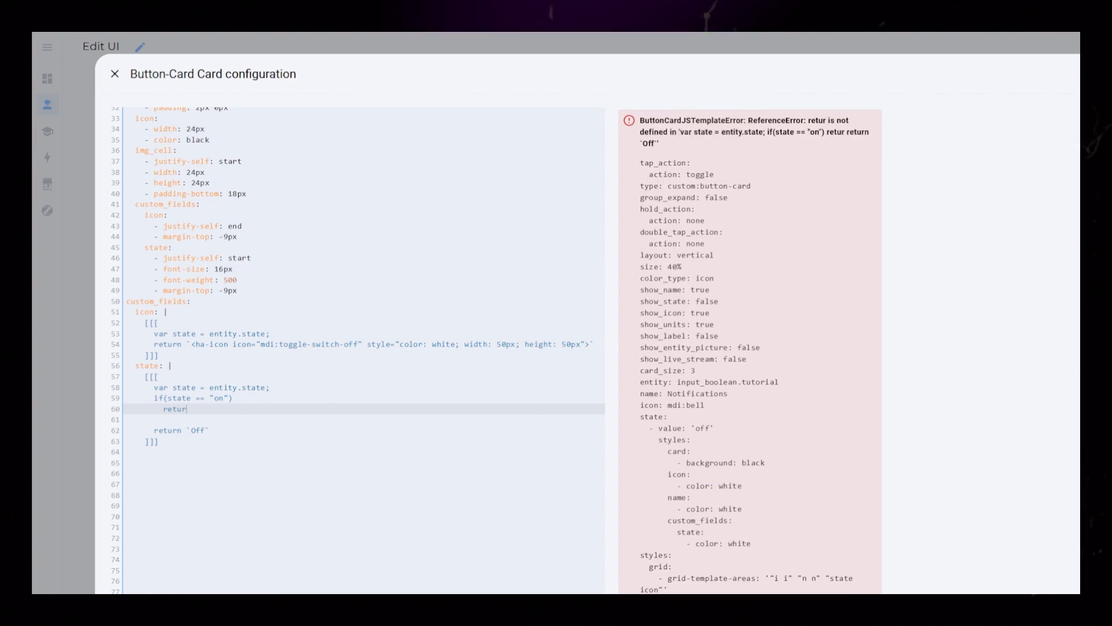
Write if(state == "on") return `On`; else return `Off`; in the state template
{"action": "triple_click", "coordinate": [183, 431]}
{"action": "key", "text": "ctrl+x"}
{"action": "key", "text": "ctrl+v"}
{"action": "key", "text": "BackSpace"}
{"action": "key", "text": "BackSpace"}
{"action": "key", "text": "BackSpace"}
{"action": "type", "text": "On"}
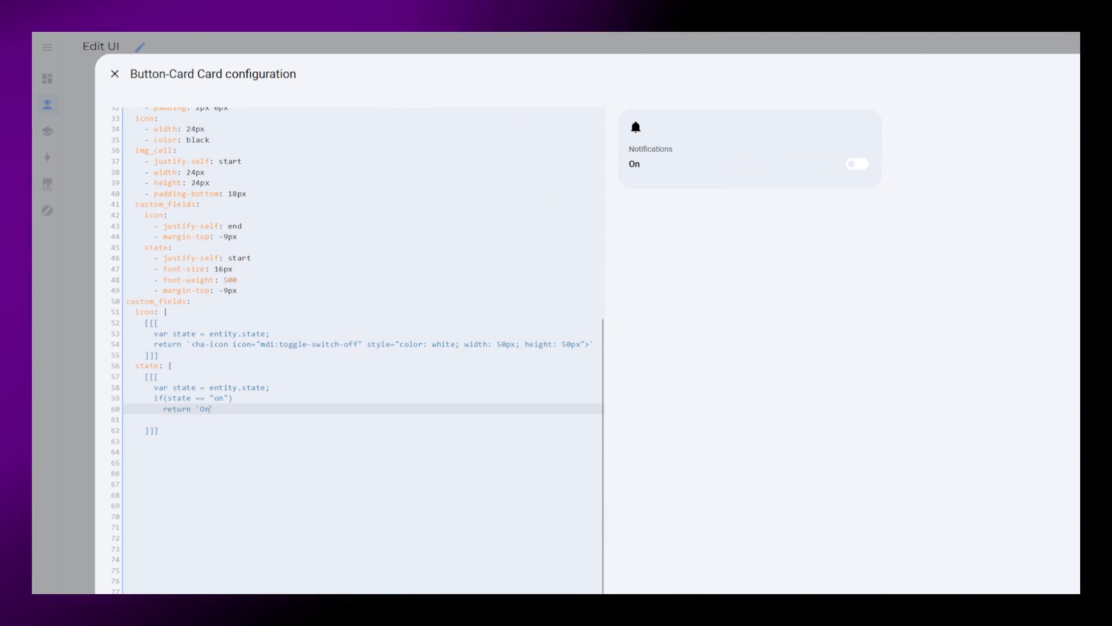
{"action": "key", "text": "Return"}
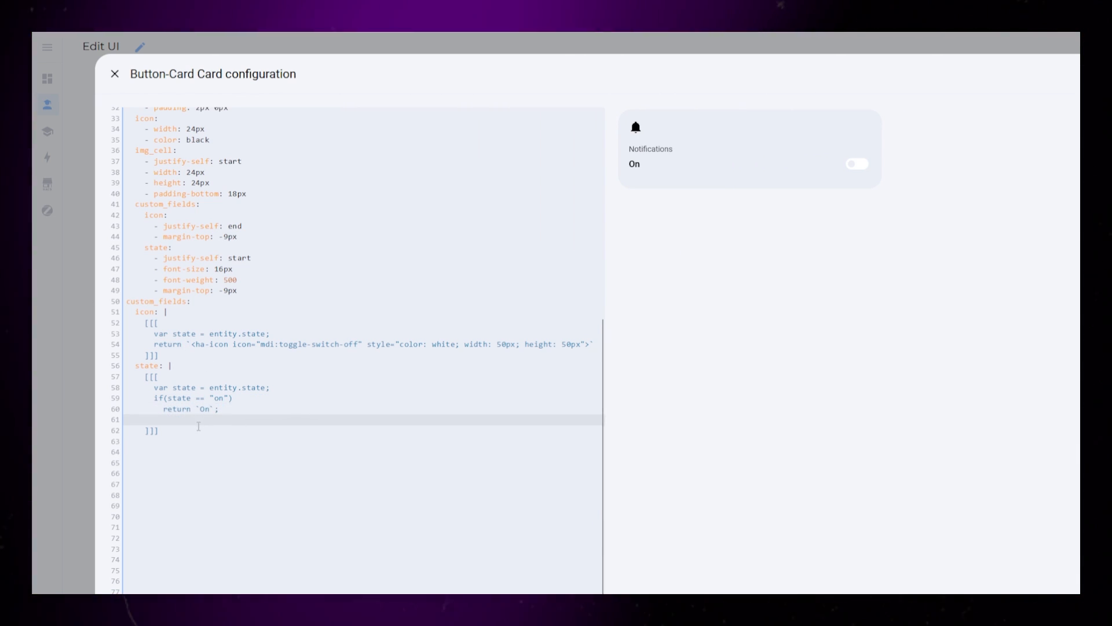
{"action": "type", "text": "else"}
{"action": "key", "text": "Return"}
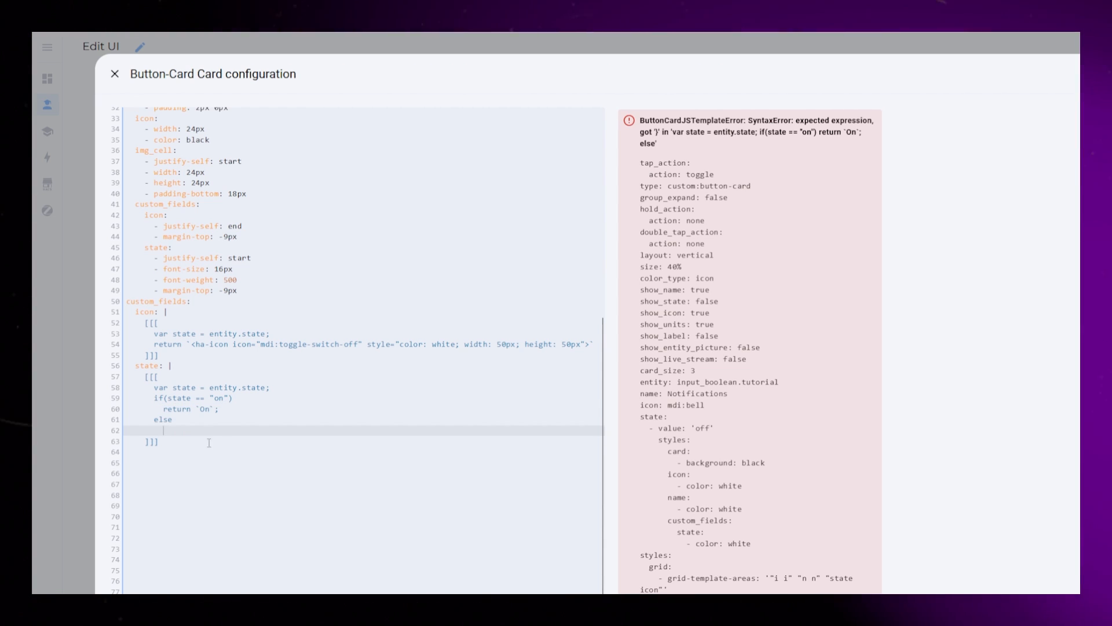
{"action": "type", "text": "return `Off`;"}
Return mdi:toggle-switch in #99BC85 when on and white mdi:toggle-switch-off otherwise, verifying by toggling the preview
{"action": "left_click", "coordinate": [710, 152]}
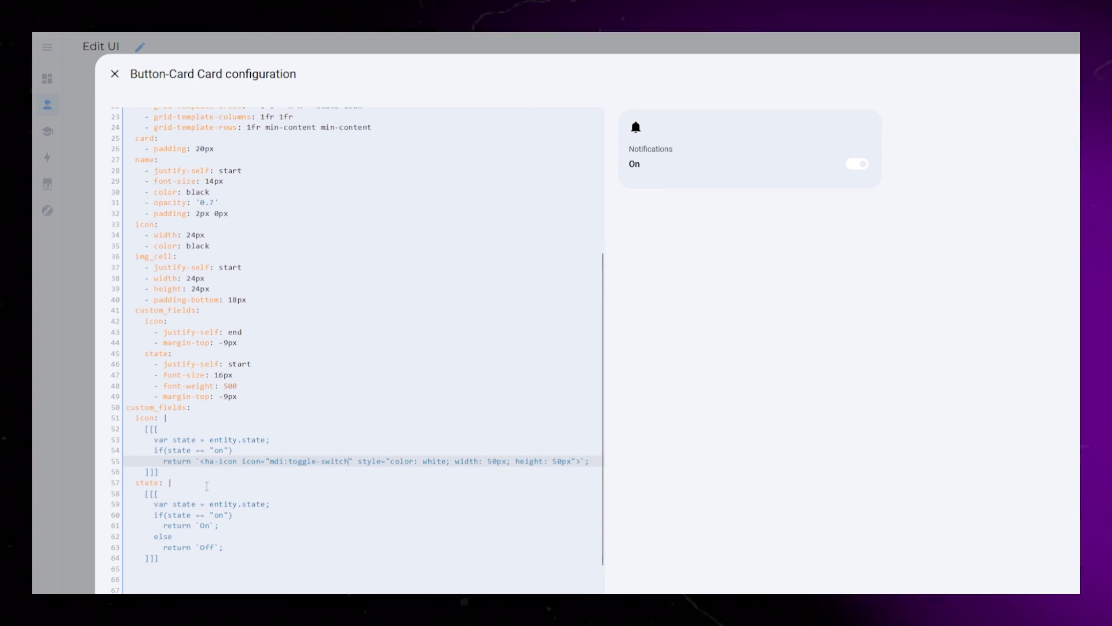
{"action": "type", "text": "else"}
{"action": "key", "text": "ctrl+v"}
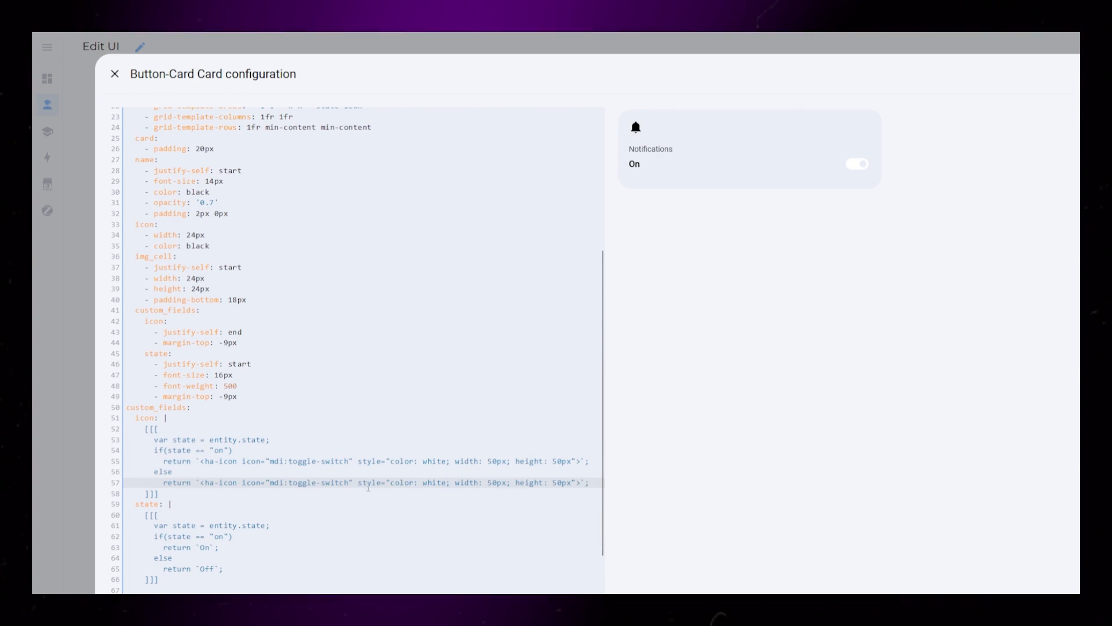
{"action": "left_click", "coordinate": [740, 149]}
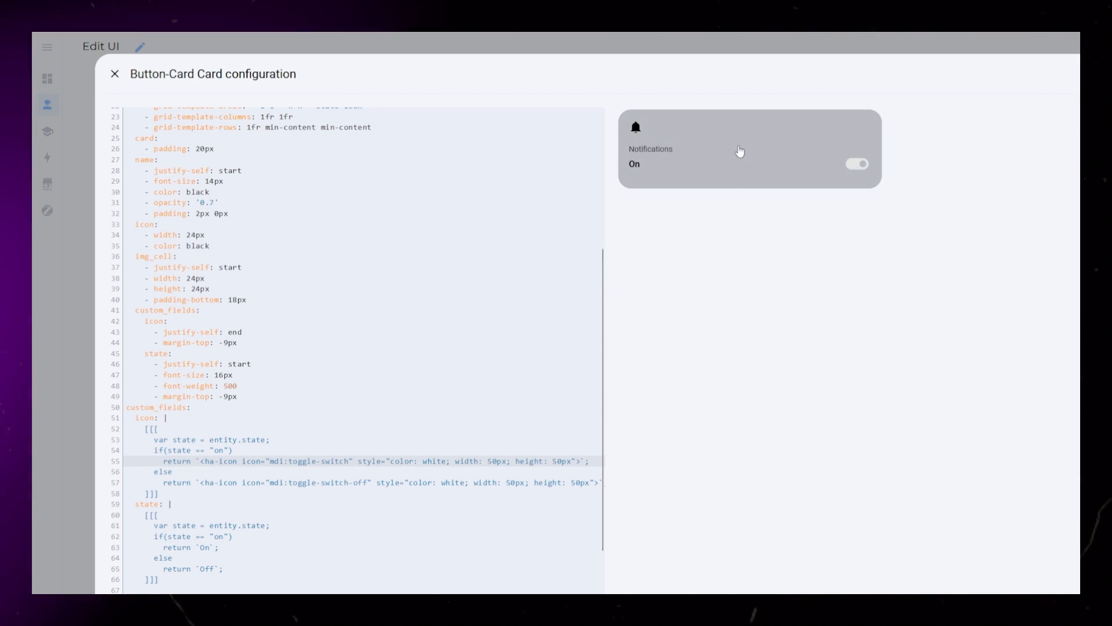
{"action": "left_click", "coordinate": [740, 140]}
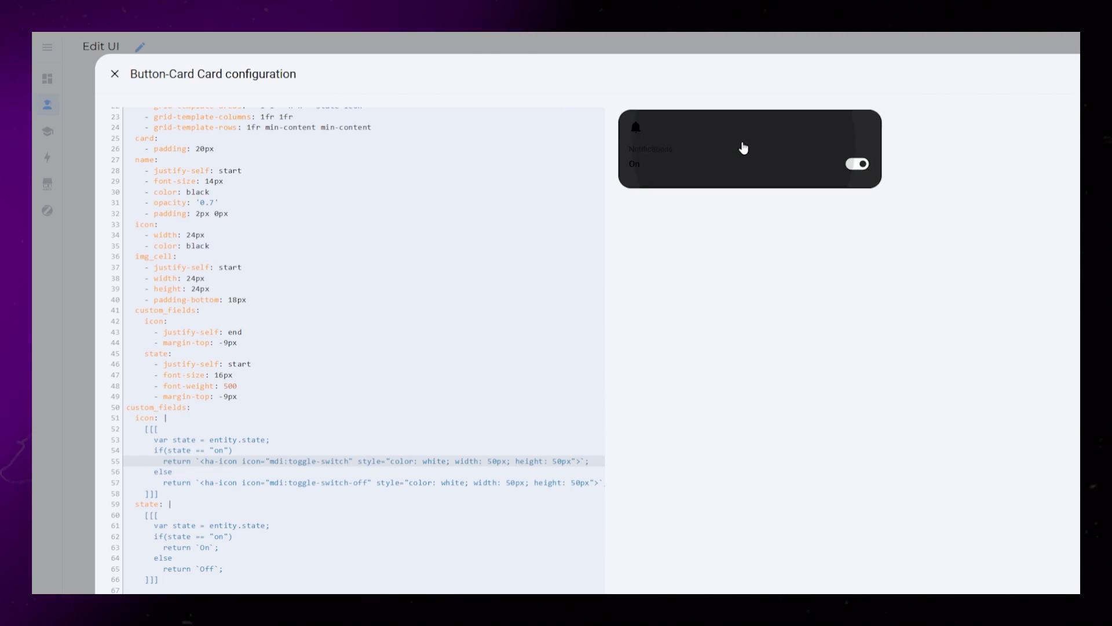
{"action": "left_click", "coordinate": [741, 140]}
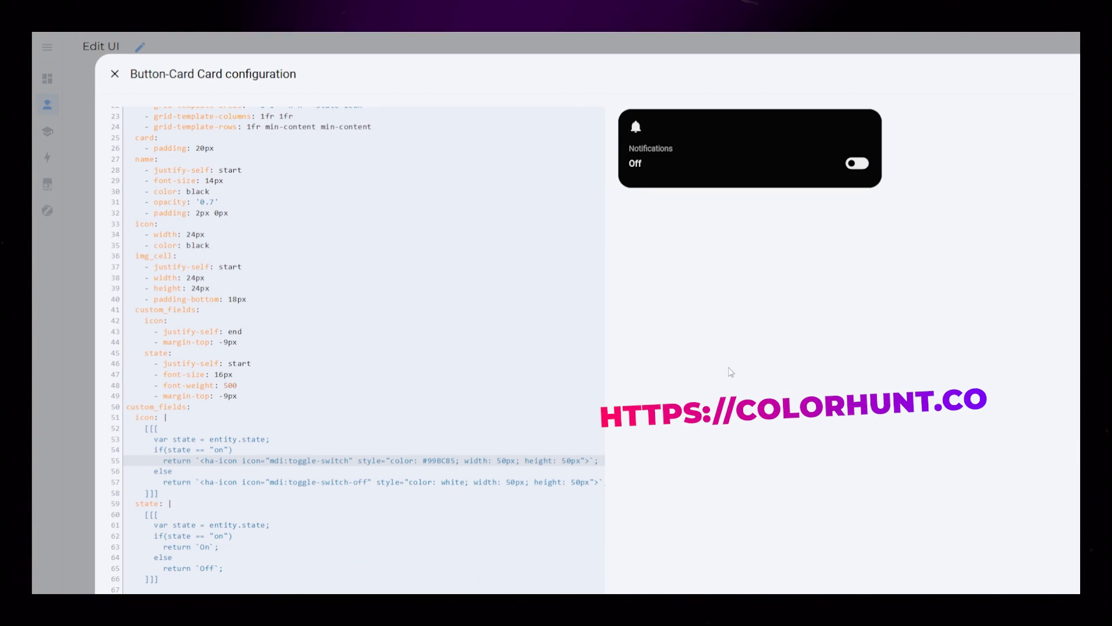
{"action": "left_click", "coordinate": [753, 151]}
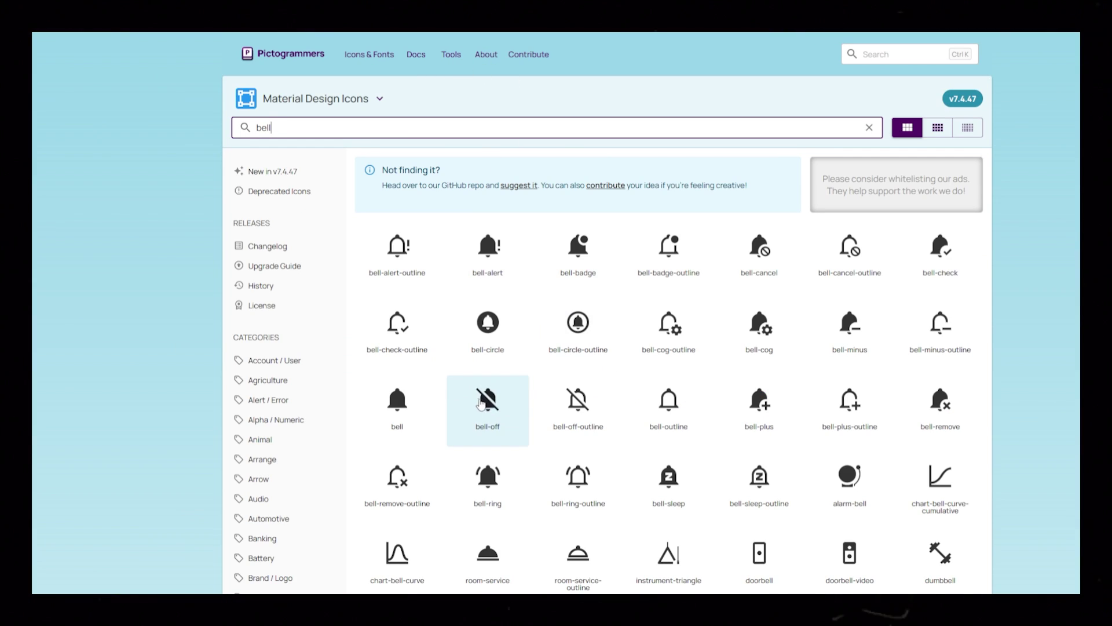
Add icon mdi:bell-off under the off state and toggle the preview card to confirm it swaps in
{"action": "left_click", "coordinate": [482, 402]}
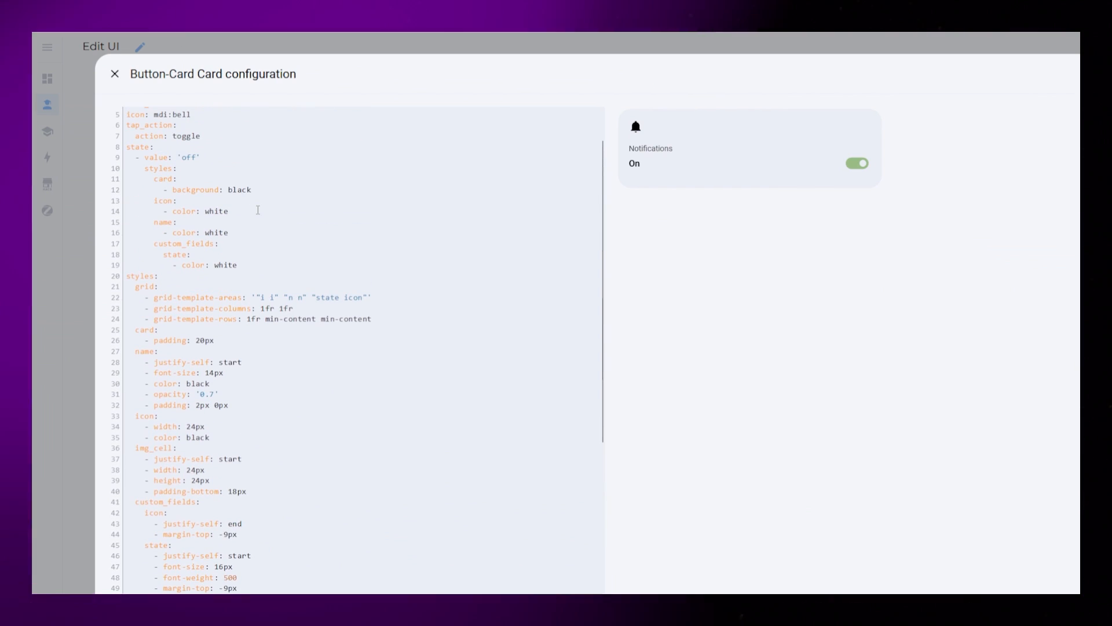
{"action": "type", "text": "icon: mdi:bell-off"}
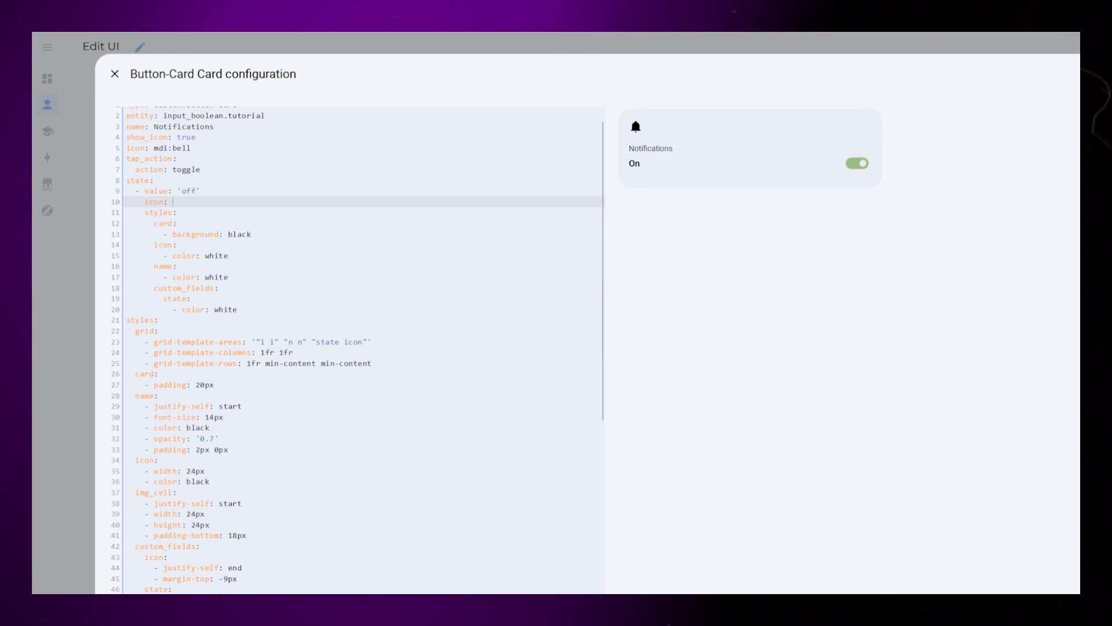
{"action": "left_click", "coordinate": [739, 151]}
{"action": "left_click", "coordinate": [734, 139]}
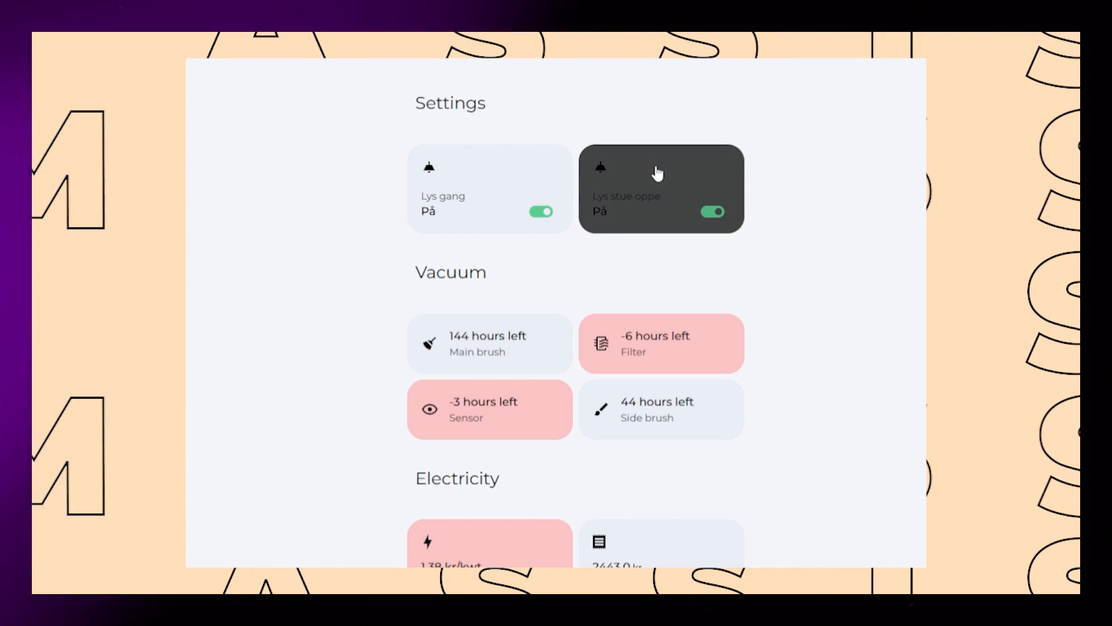
{"action": "left_click", "coordinate": [539, 179]}
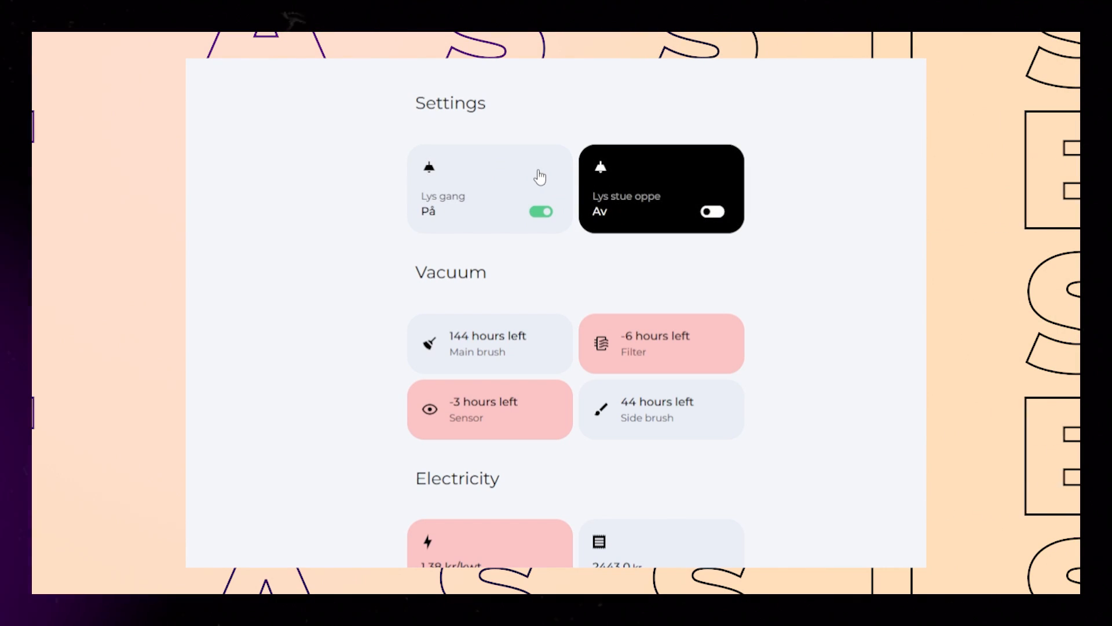